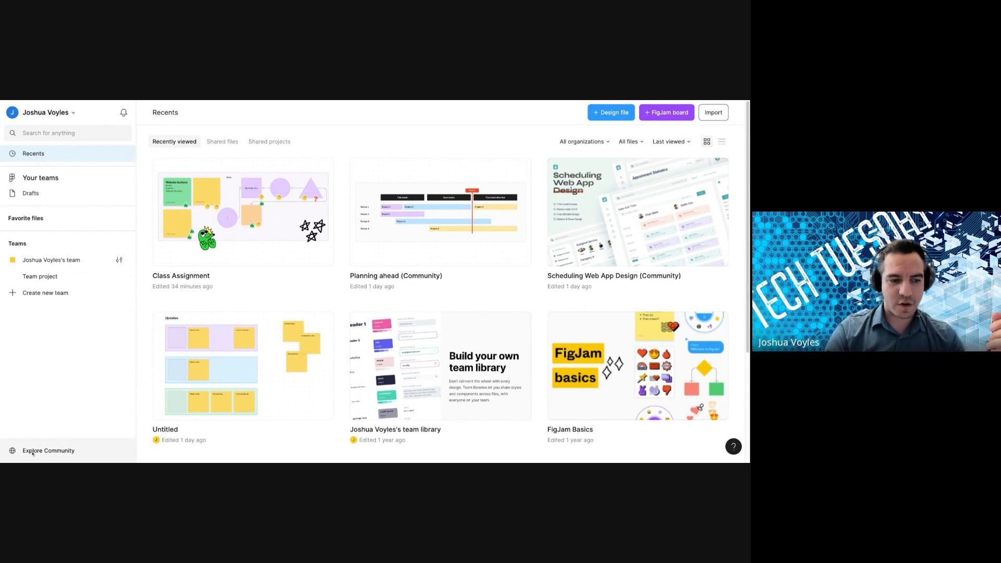
- Open the Figma Community page and search it for "plan"
{"action": "left_click", "coordinate": [32, 453]}
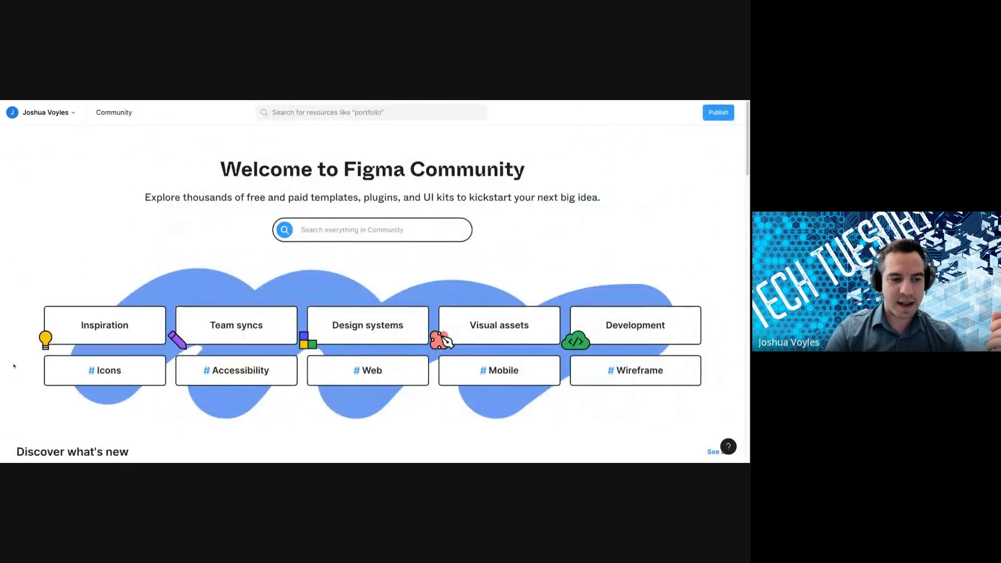
{"action": "left_click", "coordinate": [357, 230]}
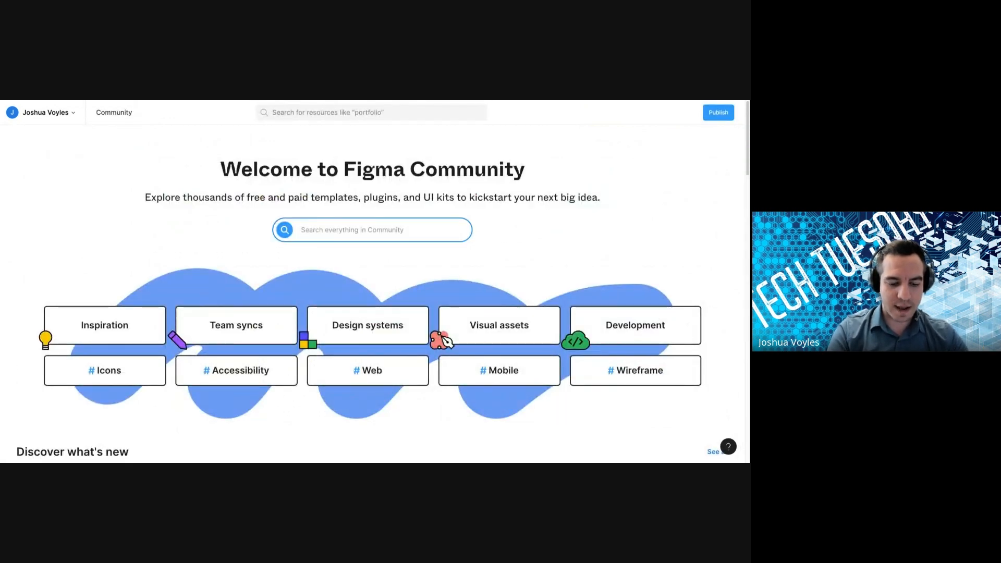
{"action": "type", "text": "plan"}
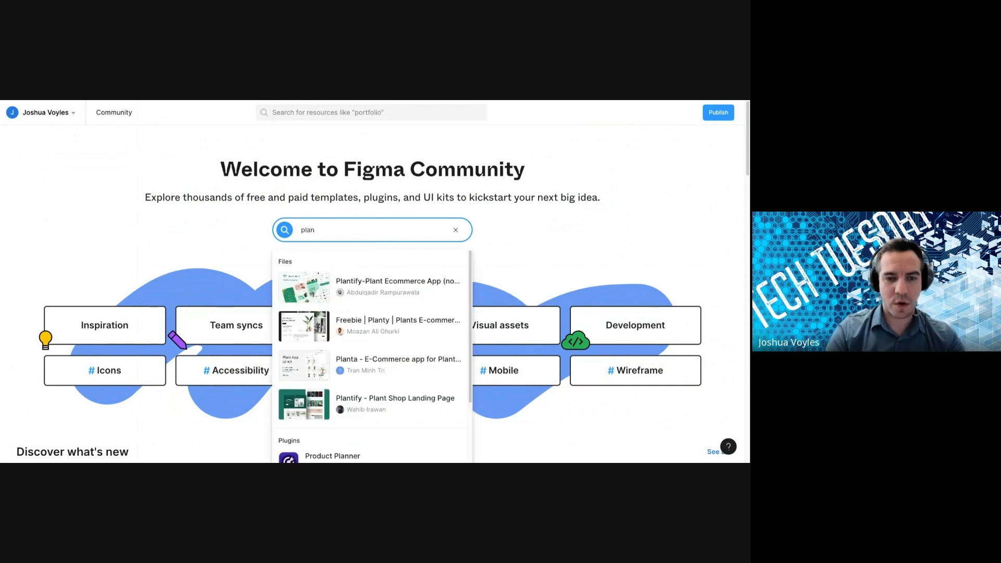
{"action": "key", "text": "Return"}
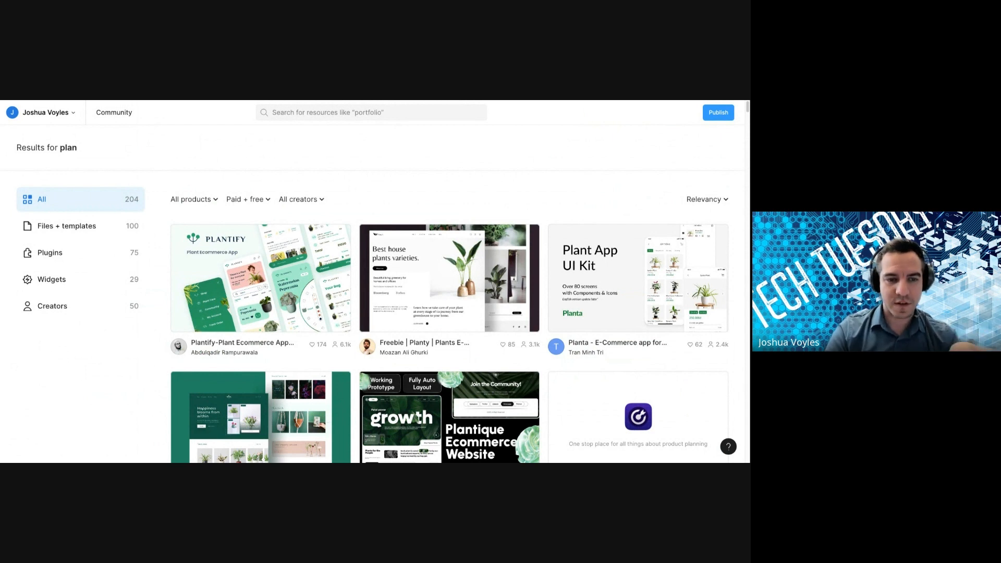
- Filter the search results to free resources for FigJam
{"action": "left_click", "coordinate": [252, 202]}
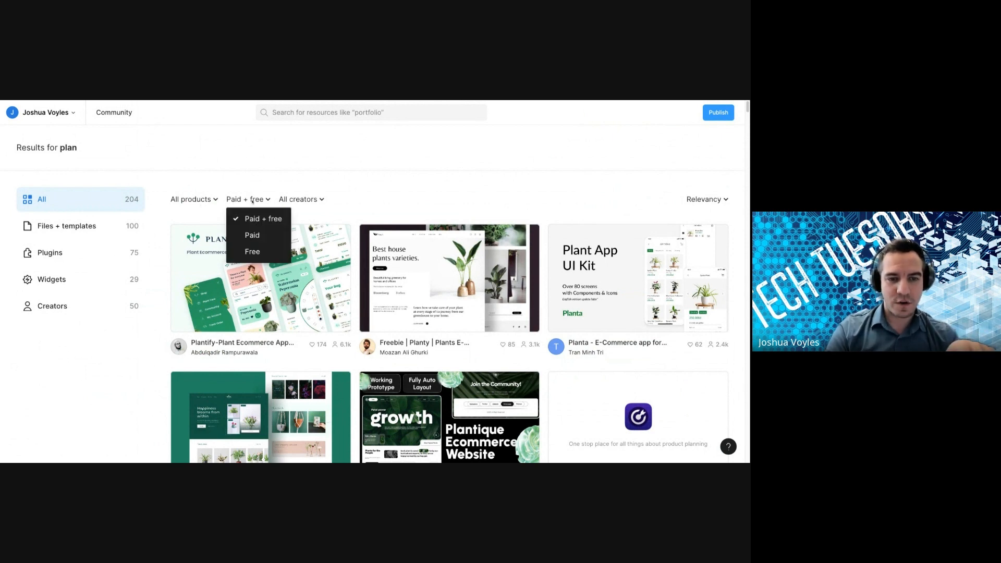
{"action": "left_click", "coordinate": [258, 258]}
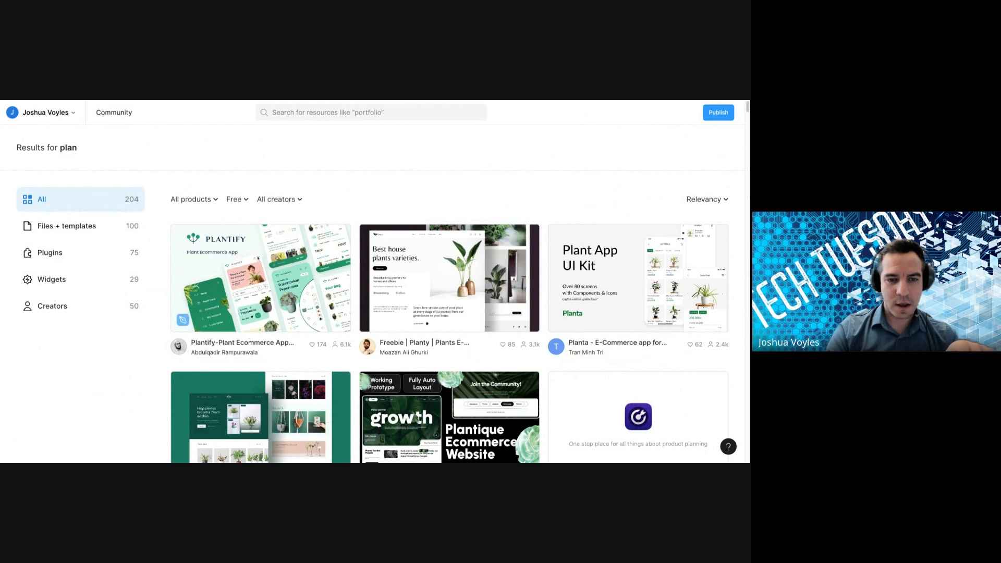
{"action": "left_click", "coordinate": [207, 201]}
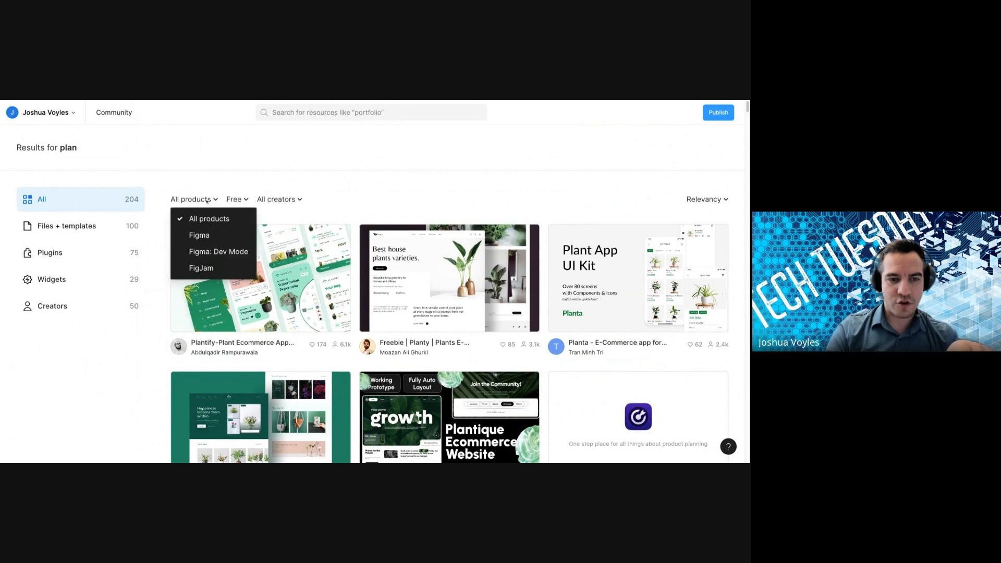
{"action": "left_click", "coordinate": [197, 268]}
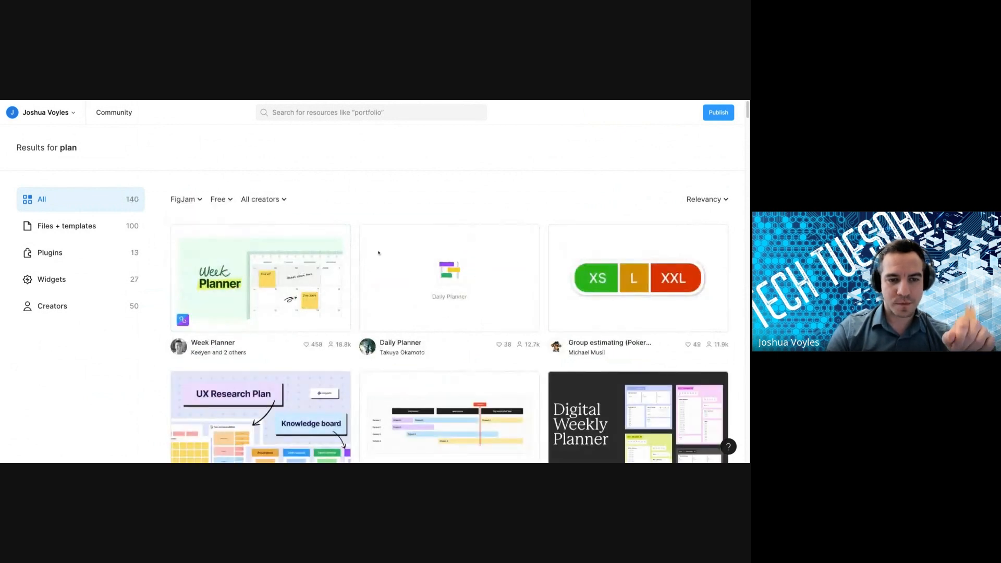
- Browse the free FigJam planning templates in the results and return to the start of the list
{"action": "scroll", "coordinate": [532, 251], "scroll_direction": "down", "scroll_amount": 3}
{"action": "scroll", "coordinate": [532, 251], "scroll_direction": "up", "scroll_amount": 3}
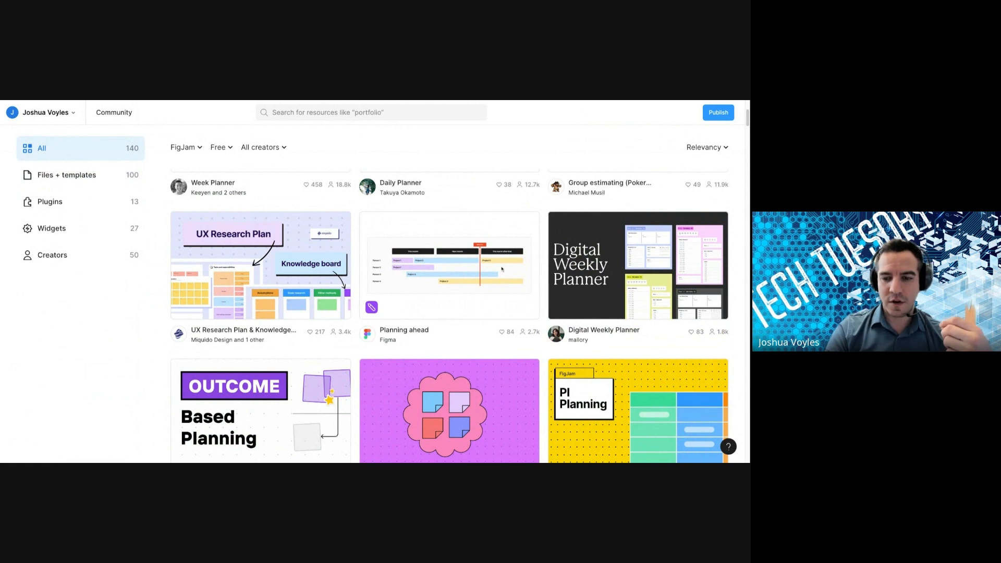
{"action": "scroll", "coordinate": [498, 271], "scroll_direction": "down", "scroll_amount": 2}
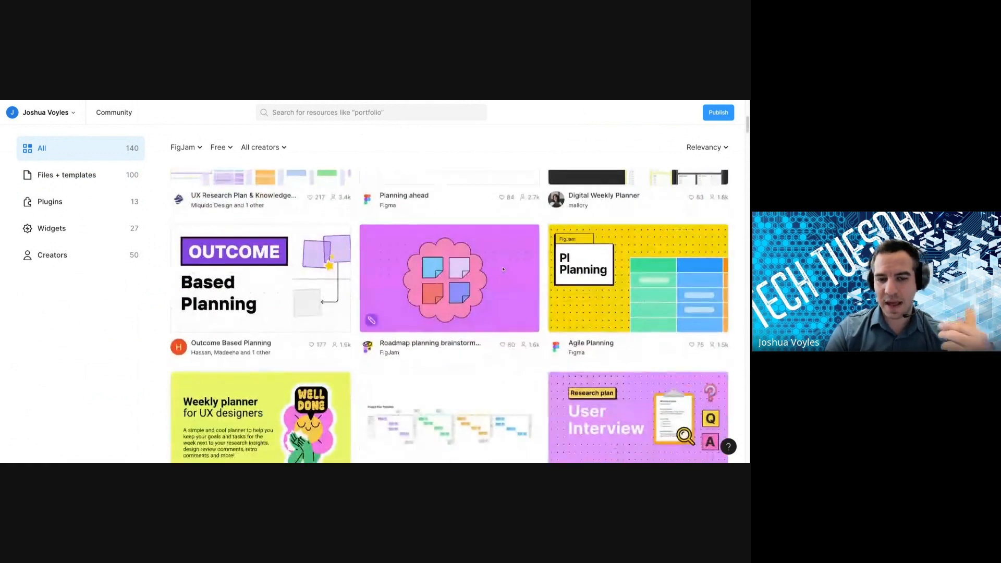
{"action": "scroll", "coordinate": [482, 284], "scroll_direction": "down", "scroll_amount": 3}
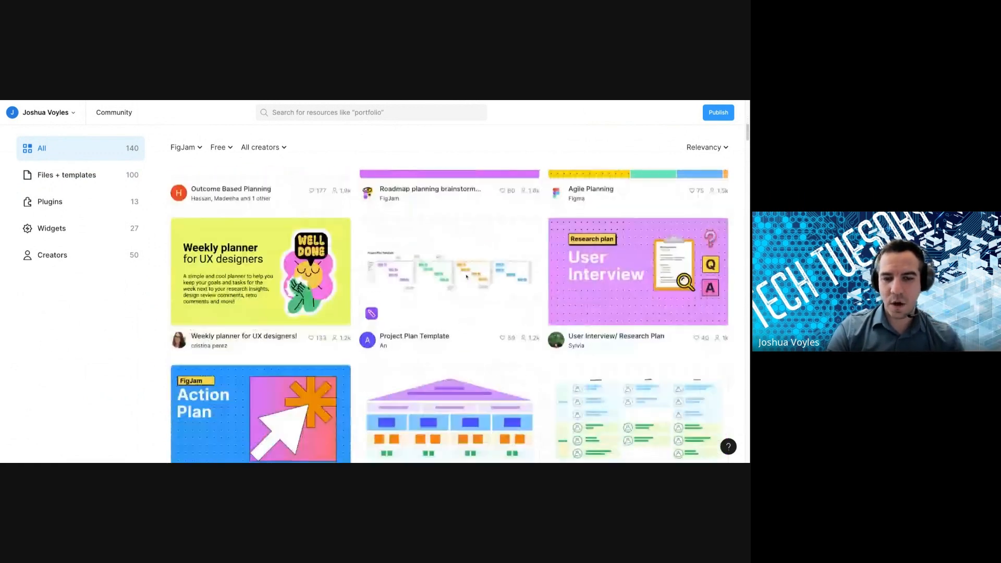
{"action": "scroll", "coordinate": [474, 293], "scroll_direction": "down", "scroll_amount": 4}
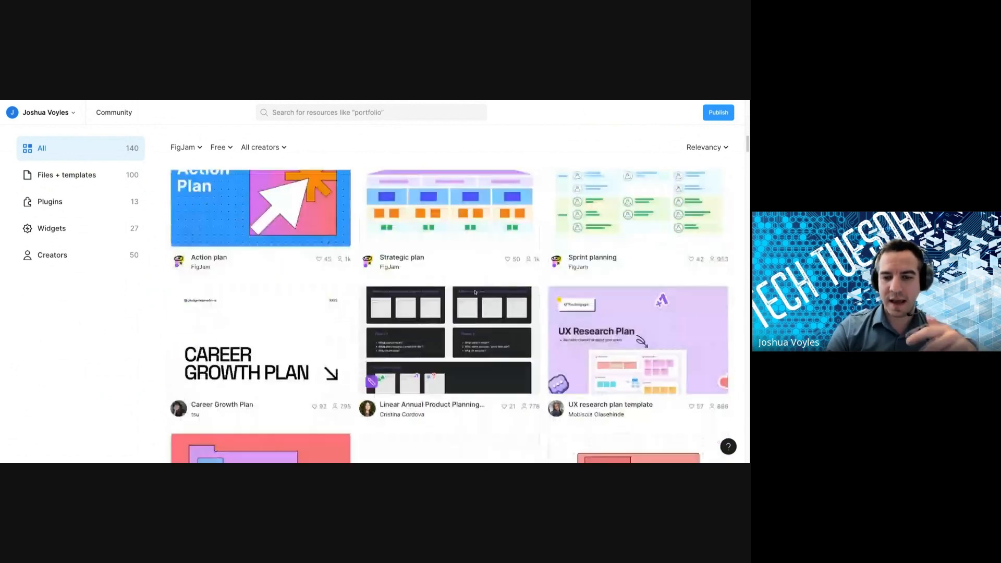
{"action": "scroll", "coordinate": [477, 291], "scroll_direction": "down", "scroll_amount": 2}
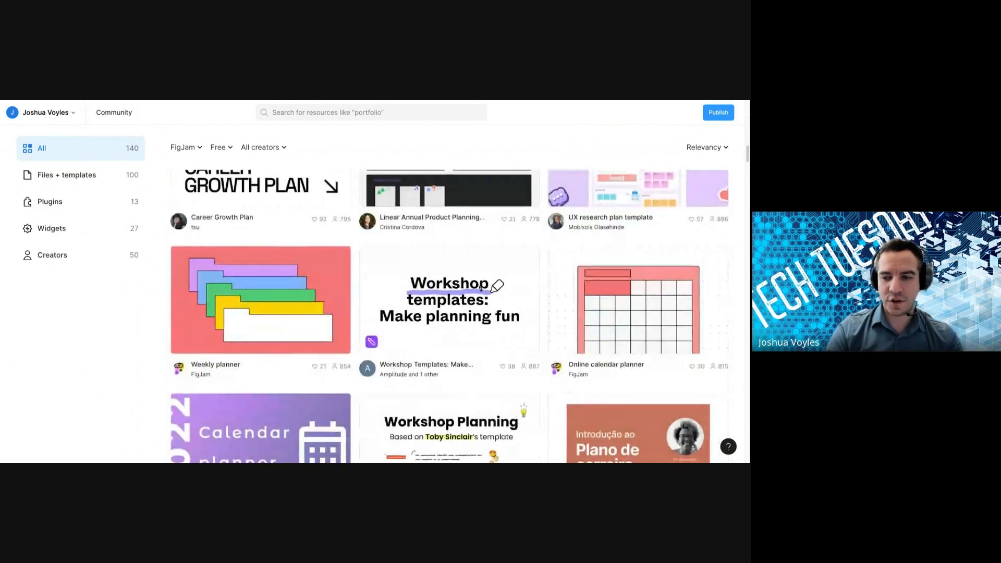
{"action": "scroll", "coordinate": [480, 297], "scroll_direction": "up", "scroll_amount": 5}
{"action": "scroll", "coordinate": [481, 303], "scroll_direction": "up", "scroll_amount": 5}
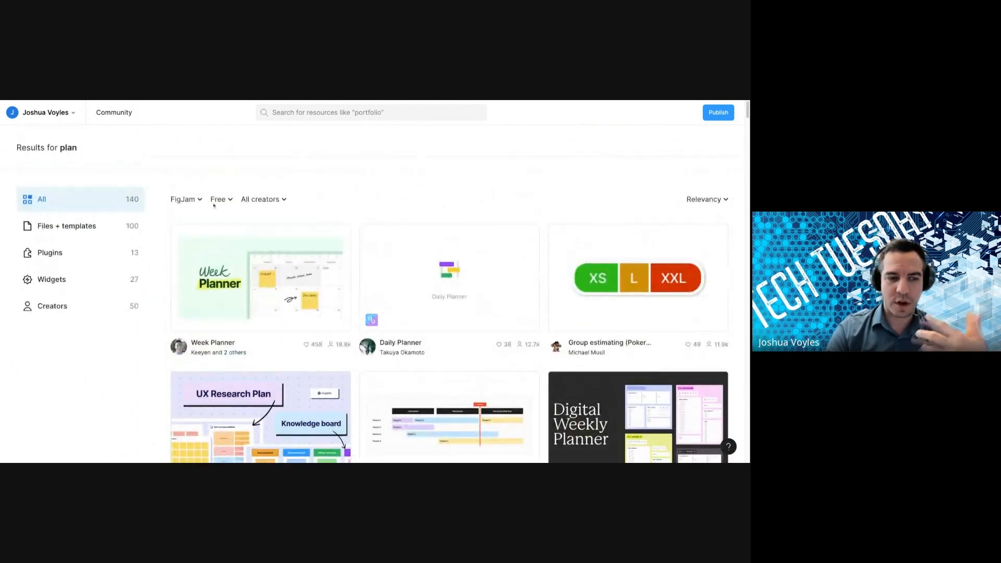
- Go back to the account's recent files, create a new FigJam board and dismiss its Generate panel
{"action": "left_click", "coordinate": [52, 112]}
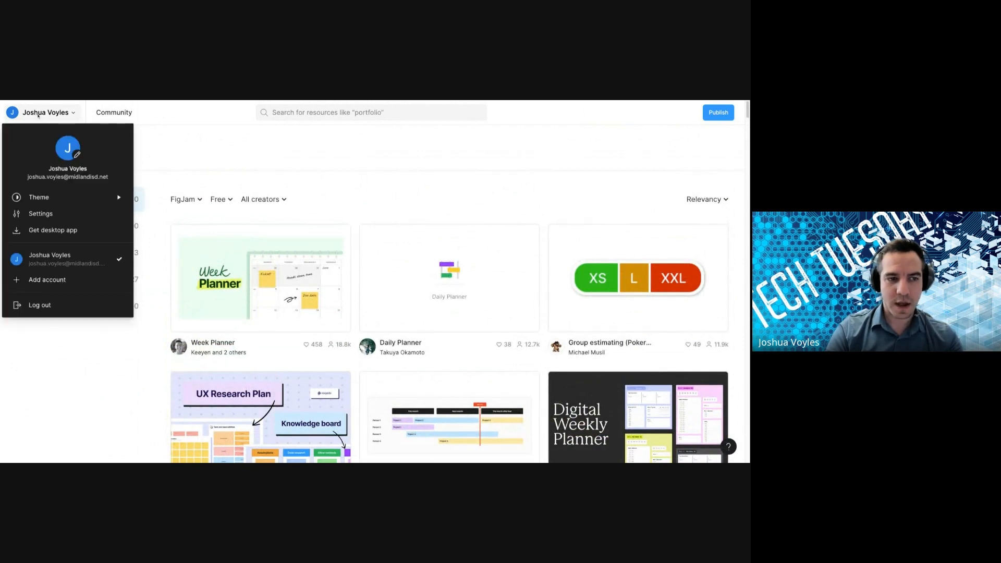
{"action": "left_click", "coordinate": [52, 255]}
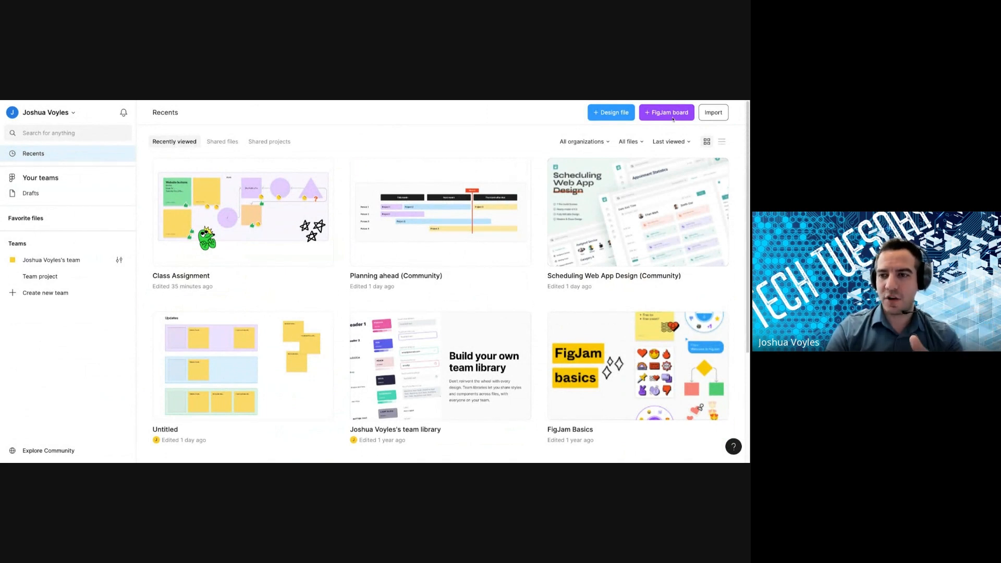
{"action": "left_click", "coordinate": [683, 114]}
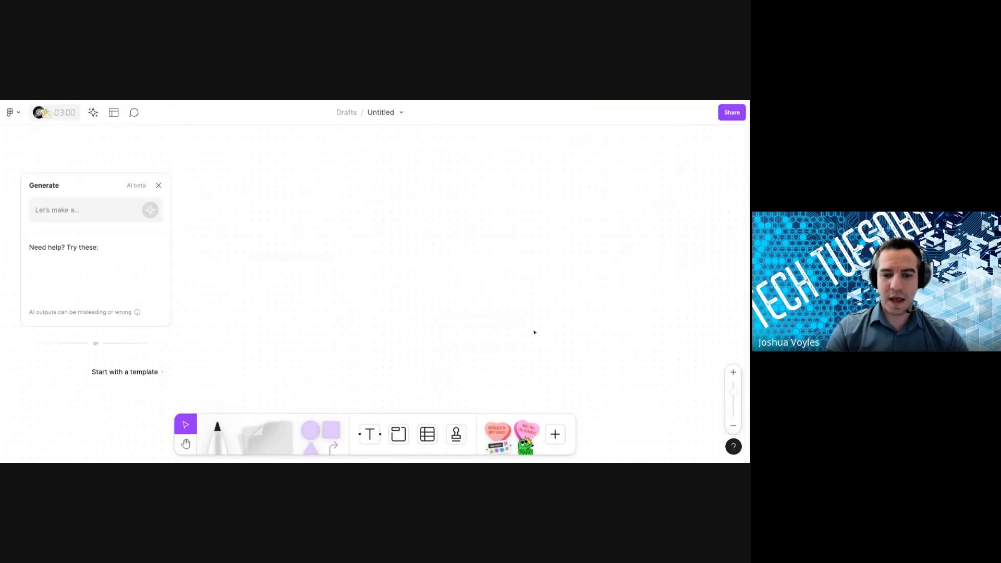
{"action": "left_click", "coordinate": [160, 188]}
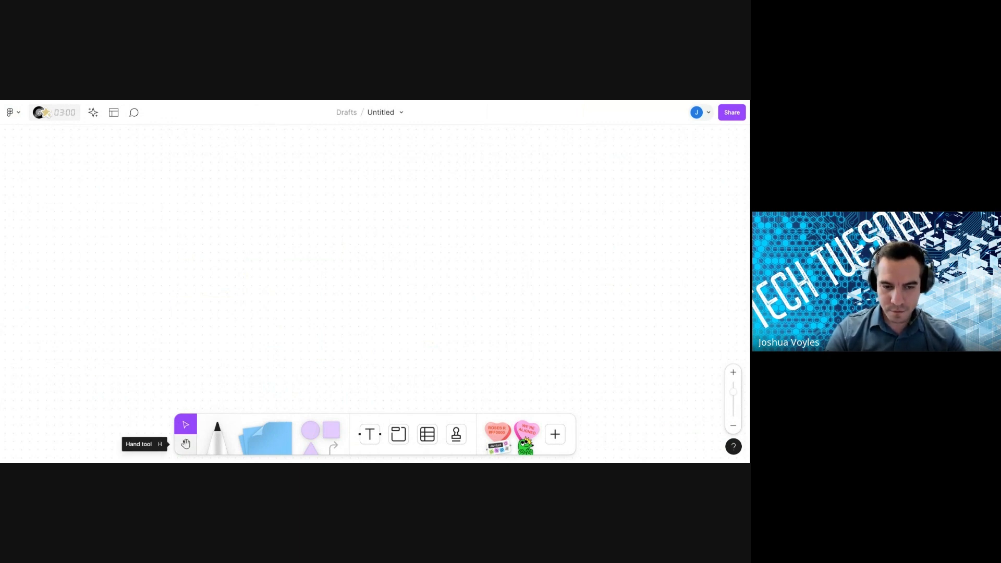
- Try the Hand tool on the empty board, return to the Select tool and zoom out slightly
{"action": "left_click", "coordinate": [186, 444]}
{"action": "left_click", "coordinate": [187, 425]}
{"action": "left_click", "coordinate": [186, 444]}
{"action": "left_click", "coordinate": [187, 432]}
{"action": "left_click", "coordinate": [186, 444]}
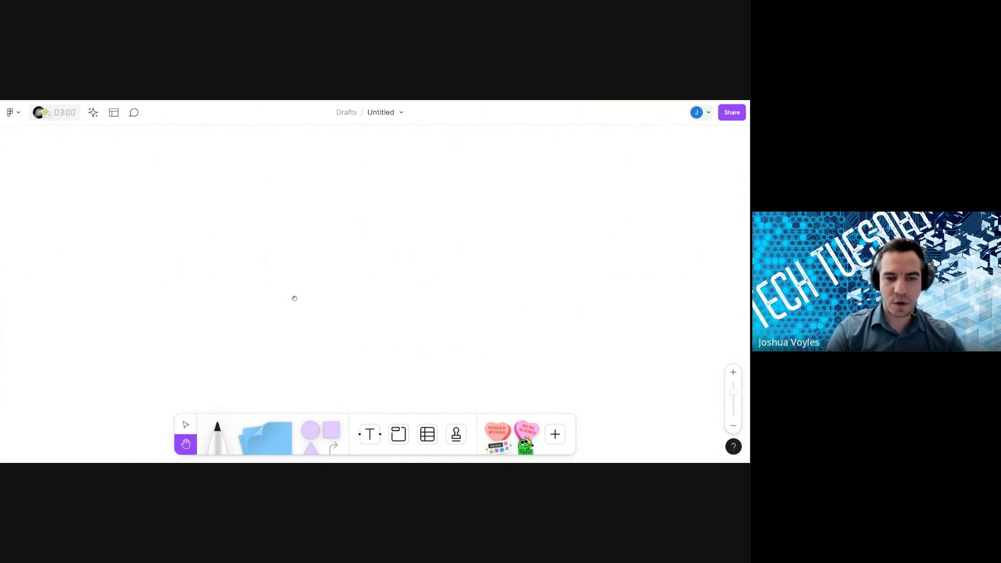
{"action": "left_click", "coordinate": [187, 425]}
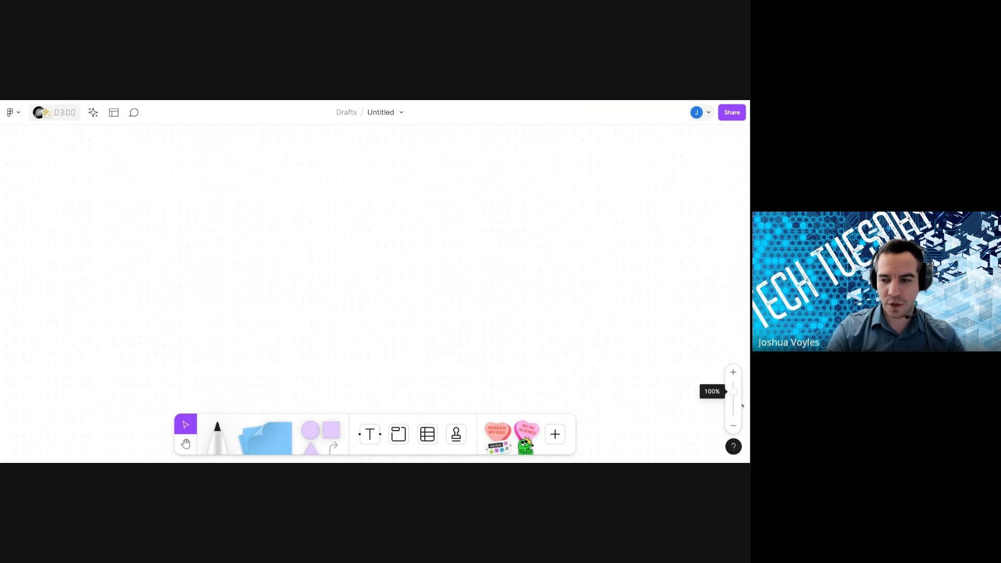
{"action": "mouse_move", "coordinate": [735, 392]}
{"action": "left_mouse_down"}
{"action": "mouse_move", "coordinate": [734, 421]}
{"action": "mouse_move", "coordinate": [734, 384]}
{"action": "mouse_move", "coordinate": [734, 395]}
{"action": "left_mouse_up"}
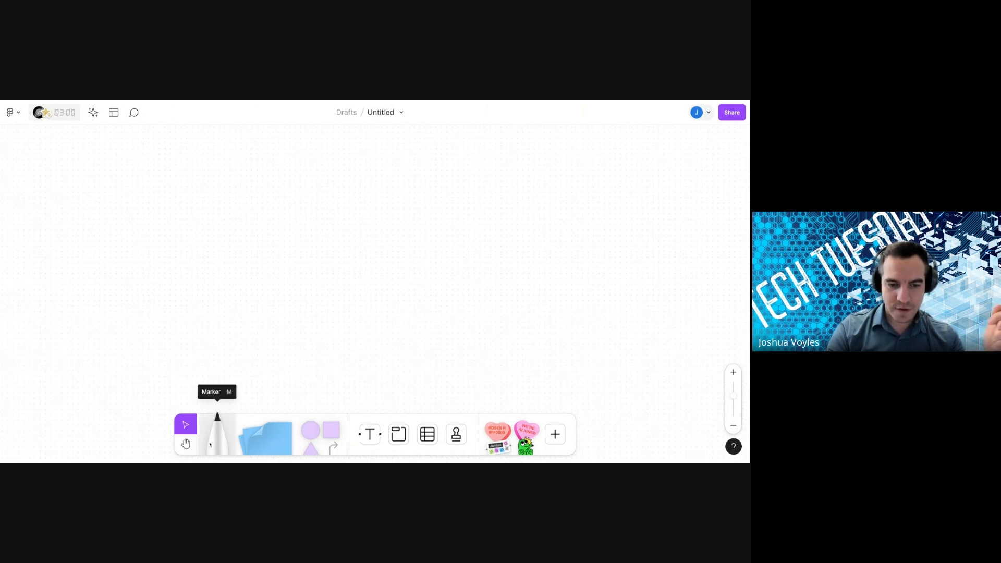
- Scribble loops in thin black marker mid-board and run a yellow highlighter stroke across them
{"action": "left_click", "coordinate": [216, 417]}
{"action": "mouse_move", "coordinate": [330, 248]}
{"action": "left_mouse_down"}
{"action": "mouse_move", "coordinate": [325, 316]}
{"action": "mouse_move", "coordinate": [317, 286]}
{"action": "mouse_move", "coordinate": [344, 268]}
{"action": "mouse_move", "coordinate": [386, 272]}
{"action": "mouse_move", "coordinate": [405, 294]}
{"action": "mouse_move", "coordinate": [452, 259]}
{"action": "mouse_move", "coordinate": [452, 281]}
{"action": "mouse_move", "coordinate": [464, 249]}
{"action": "mouse_move", "coordinate": [479, 282]}
{"action": "left_mouse_up"}
{"action": "left_click", "coordinate": [253, 401]}
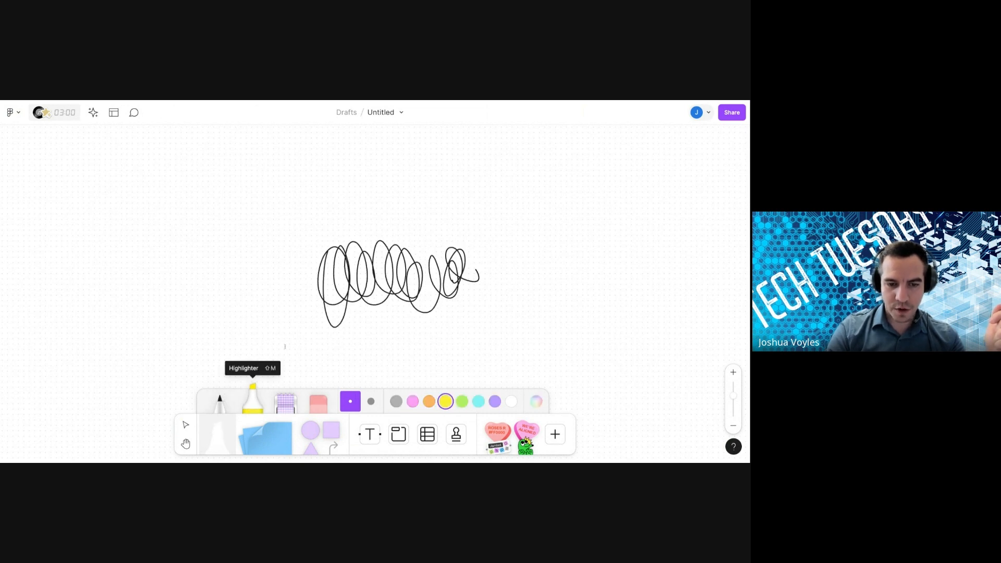
{"action": "mouse_move", "coordinate": [304, 255]}
{"action": "left_mouse_down"}
{"action": "mouse_move", "coordinate": [486, 258]}
{"action": "mouse_move", "coordinate": [142, 274]}
{"action": "mouse_move", "coordinate": [389, 294]}
{"action": "mouse_move", "coordinate": [278, 311]}
{"action": "mouse_move", "coordinate": [392, 315]}
{"action": "mouse_move", "coordinate": [422, 322]}
{"action": "left_mouse_up"}
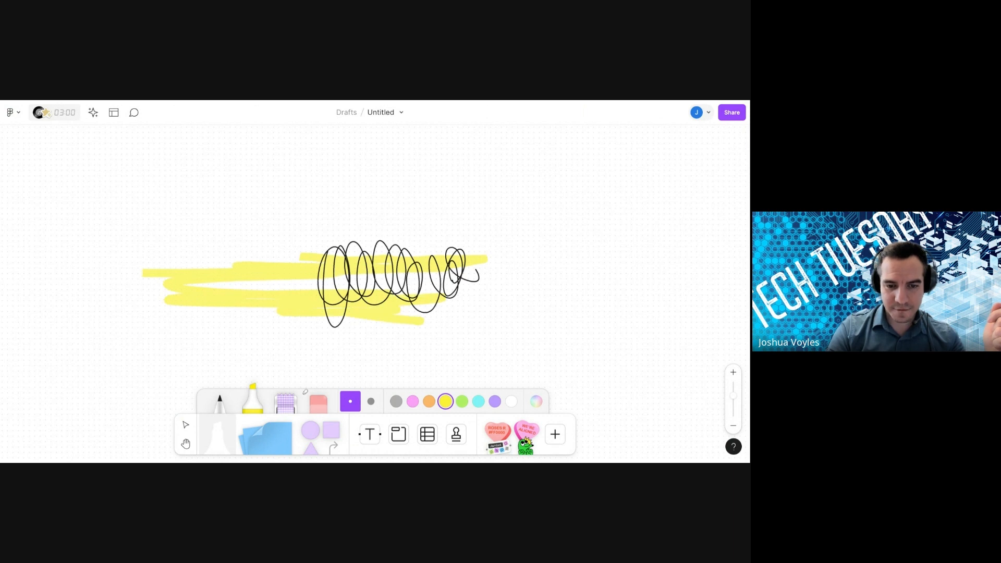
- Place a strip of purple washi tape on each side of the scribble and erase everything on the board
{"action": "left_click", "coordinate": [281, 403]}
{"action": "left_click_drag", "start_coordinate": [214, 229], "coordinate": [140, 290]}
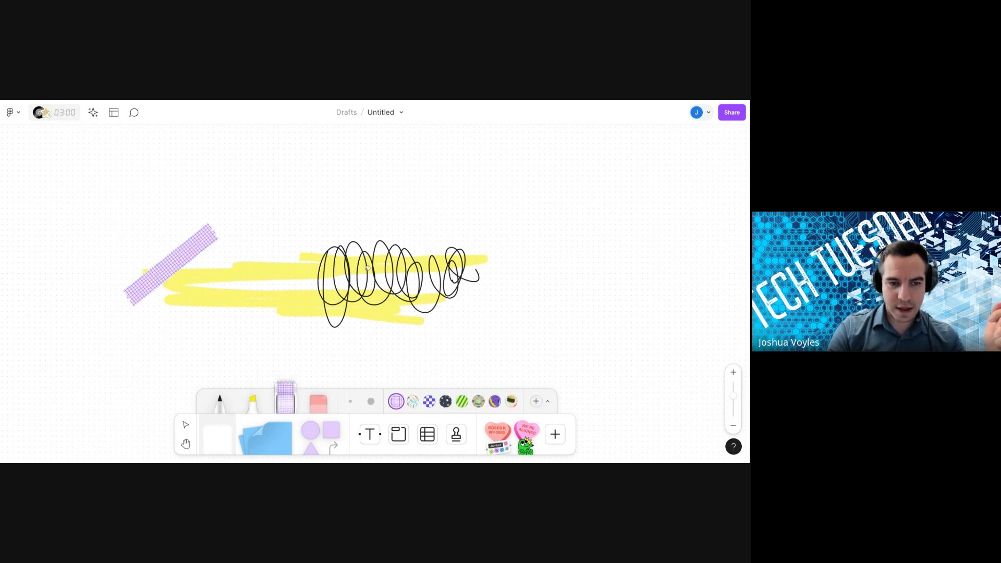
{"action": "left_click_drag", "start_coordinate": [574, 237], "coordinate": [571, 320]}
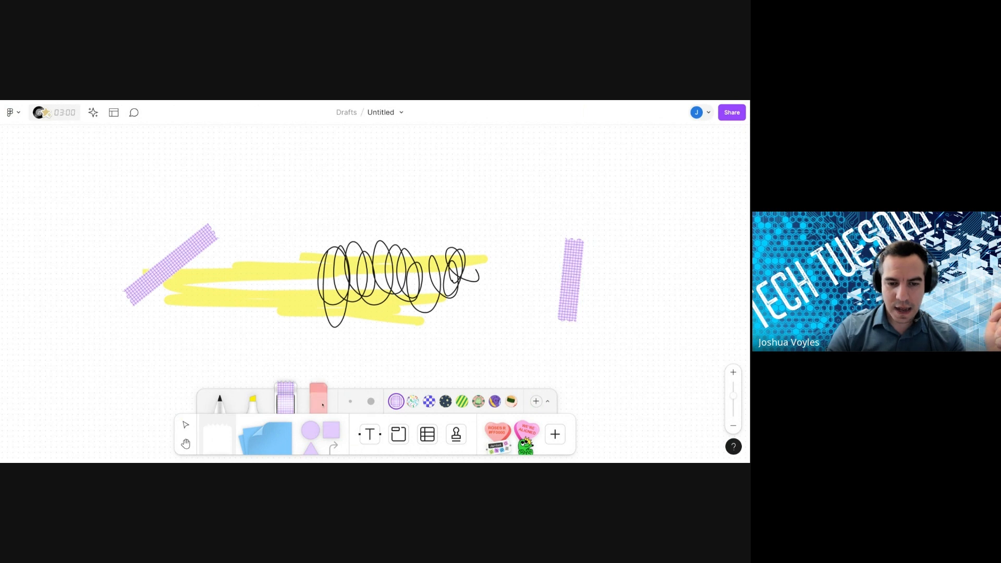
{"action": "left_click", "coordinate": [321, 404]}
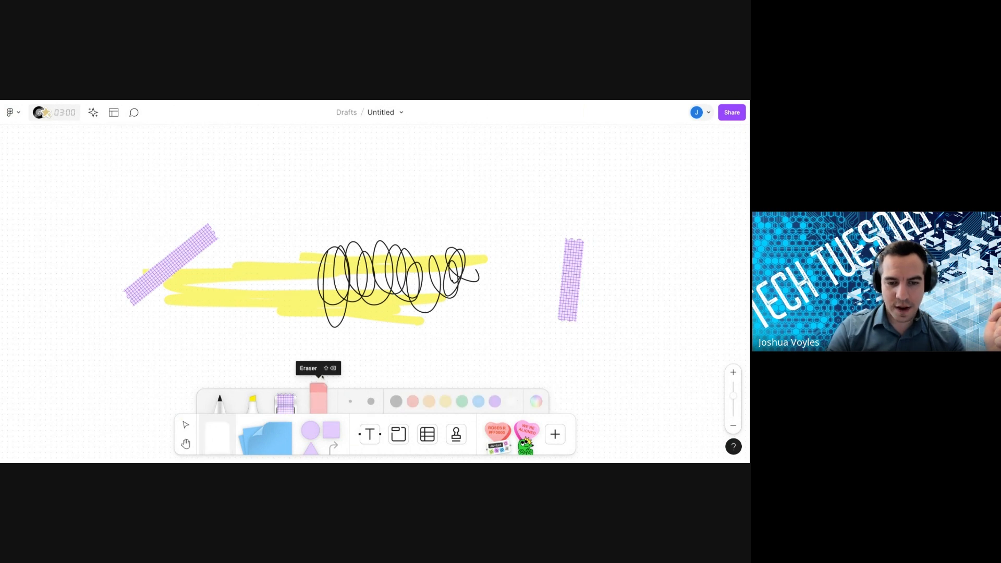
{"action": "mouse_move", "coordinate": [322, 377]}
{"action": "left_mouse_down"}
{"action": "mouse_move", "coordinate": [588, 261]}
{"action": "mouse_move", "coordinate": [578, 268]}
{"action": "left_mouse_up"}
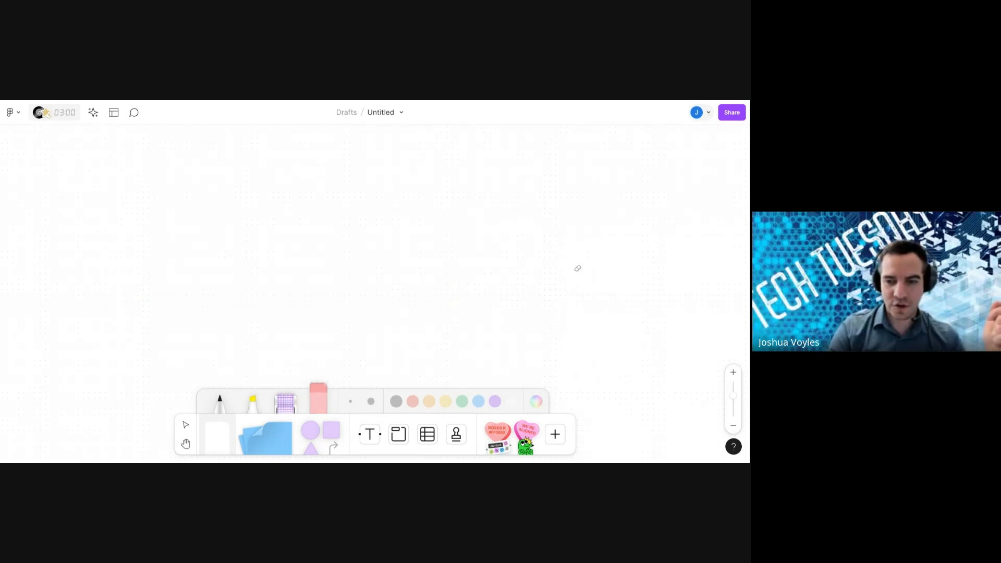
- Draw loops with the thin black marker and overlap them with a scribble in the thick marker size
{"action": "left_click", "coordinate": [220, 404]}
{"action": "mouse_move", "coordinate": [292, 207]}
{"action": "left_mouse_down"}
{"action": "mouse_move", "coordinate": [330, 297]}
{"action": "mouse_move", "coordinate": [423, 279]}
{"action": "mouse_move", "coordinate": [407, 260]}
{"action": "left_mouse_up"}
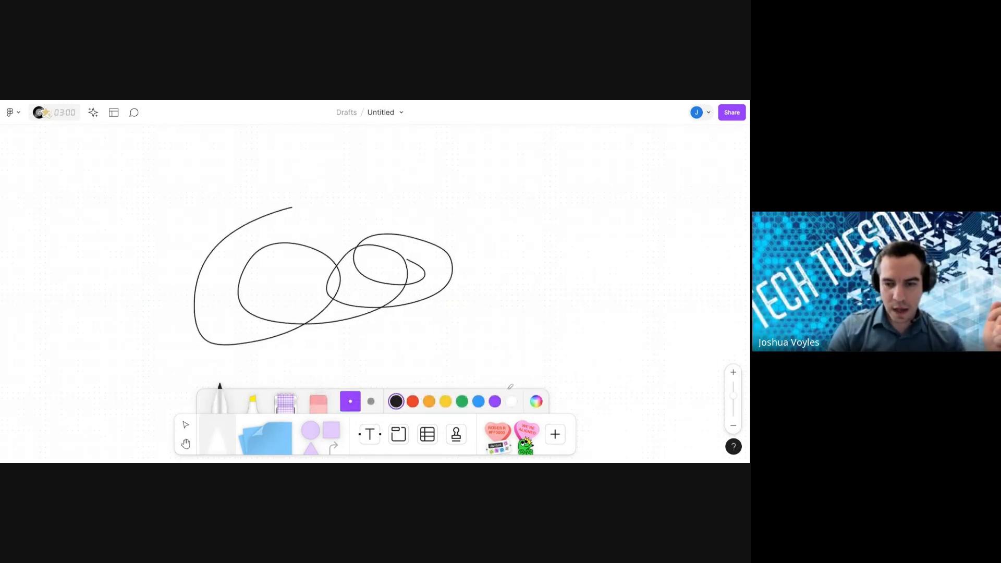
{"action": "left_click", "coordinate": [371, 401]}
{"action": "mouse_move", "coordinate": [343, 254]}
{"action": "left_mouse_down"}
{"action": "mouse_move", "coordinate": [411, 297]}
{"action": "mouse_move", "coordinate": [482, 291]}
{"action": "left_mouse_up"}
- Sample white as a custom marker colour, switch to red and draw a thick red loop over the black strokes
{"action": "left_click", "coordinate": [536, 401]}
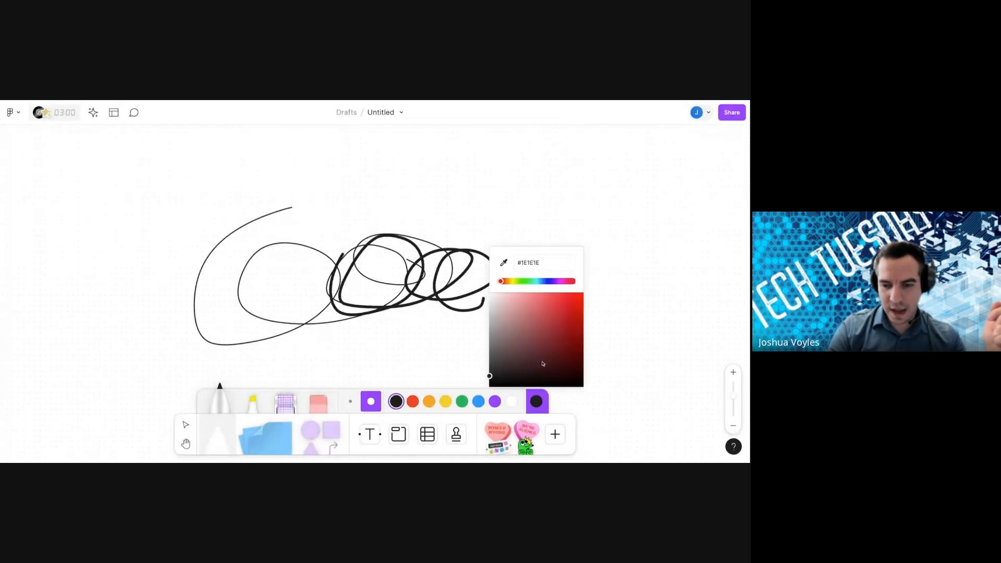
{"action": "left_click", "coordinate": [503, 263]}
{"action": "left_click", "coordinate": [527, 317]}
{"action": "left_click", "coordinate": [551, 313]}
{"action": "left_click", "coordinate": [701, 175]}
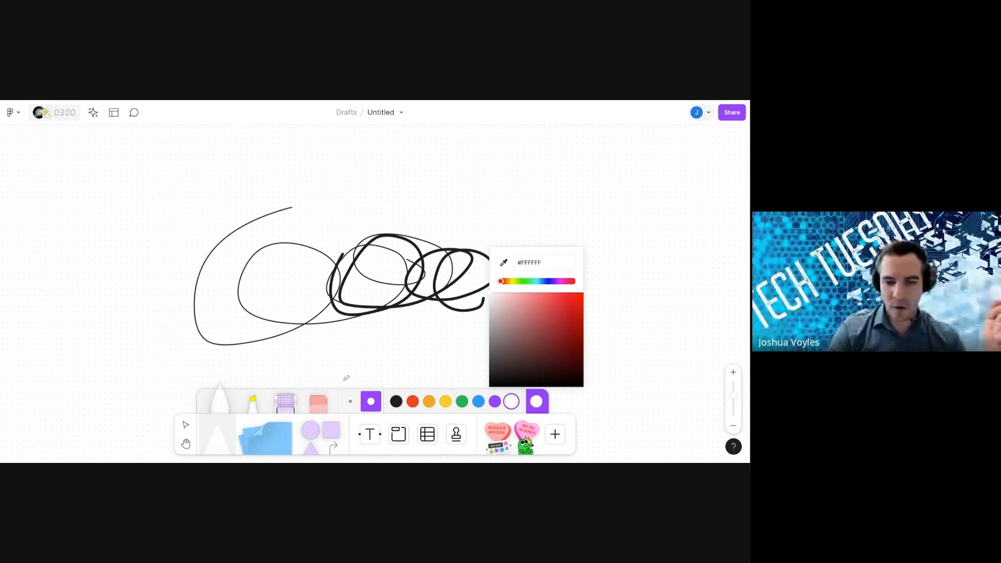
{"action": "left_click", "coordinate": [412, 402]}
{"action": "mouse_move", "coordinate": [372, 252]}
{"action": "left_mouse_down"}
{"action": "mouse_move", "coordinate": [412, 221]}
{"action": "mouse_move", "coordinate": [248, 268]}
{"action": "left_mouse_up"}
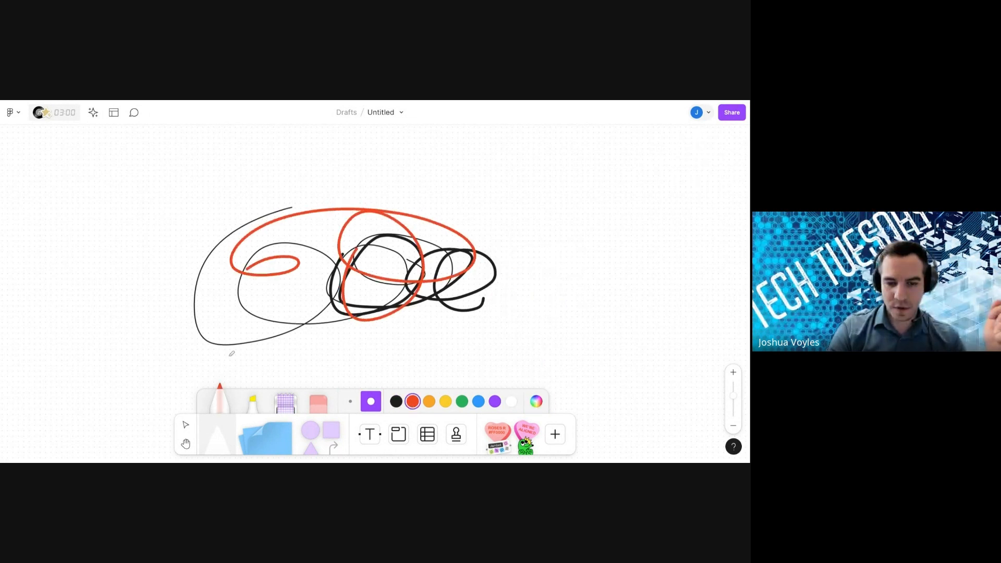
- Erase all marker strokes from the board and return to the Select tool
{"action": "left_click", "coordinate": [319, 403]}
{"action": "mouse_move", "coordinate": [185, 224]}
{"action": "left_mouse_down"}
{"action": "mouse_move", "coordinate": [176, 225]}
{"action": "mouse_move", "coordinate": [366, 307]}
{"action": "left_mouse_up"}
{"action": "left_click", "coordinate": [185, 425]}
{"action": "left_click", "coordinate": [217, 436]}
{"action": "left_click", "coordinate": [220, 406]}
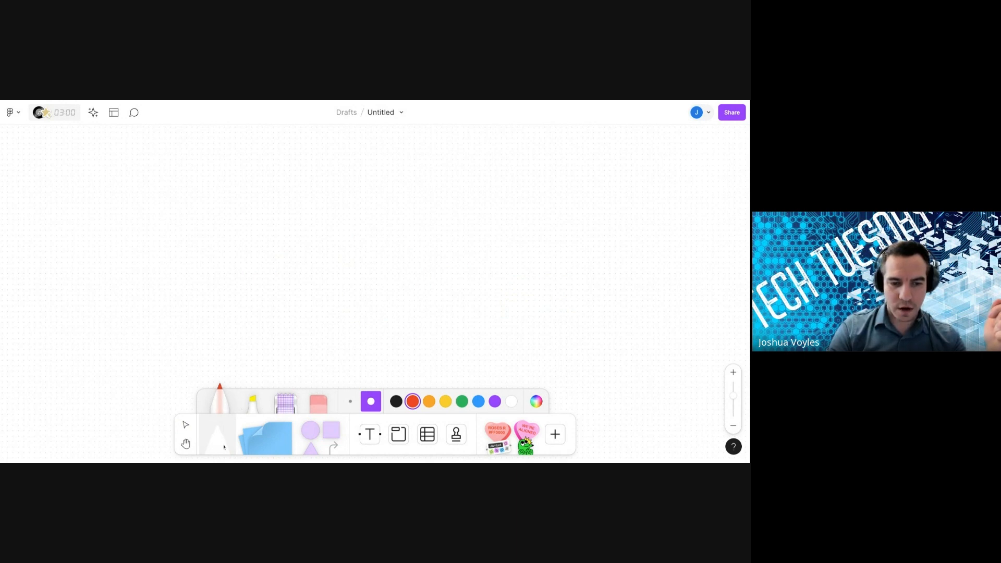
{"action": "key", "text": "Escape"}
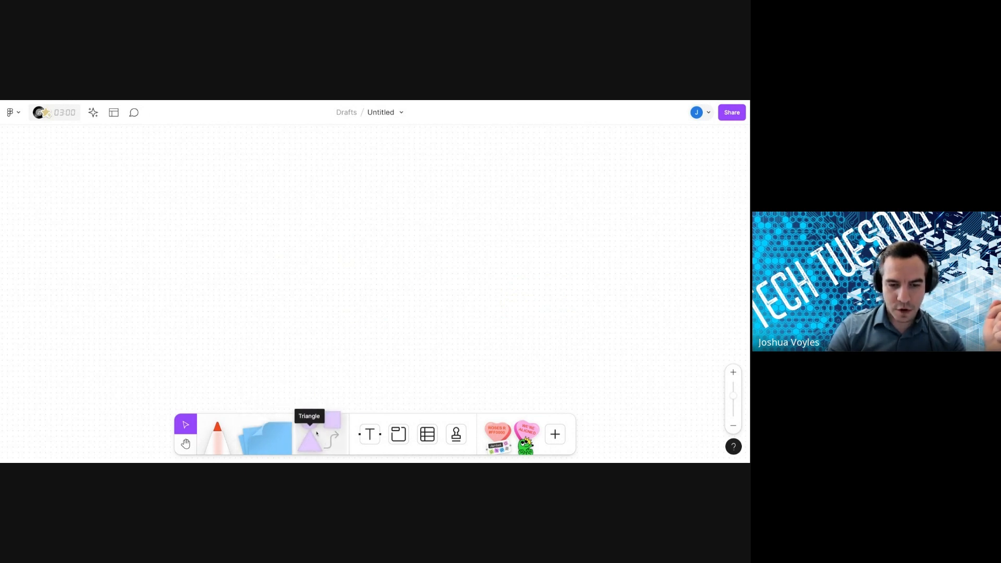
- Place a circle, a square and a triangle in a row on the board, plus a second square below them
{"action": "left_click_drag", "start_coordinate": [316, 426], "coordinate": [330, 222]}
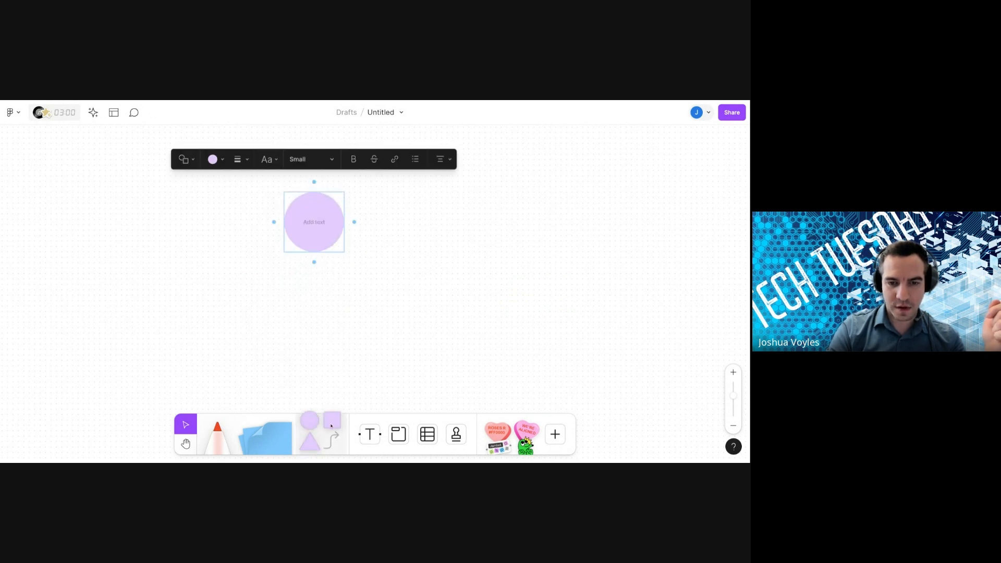
{"action": "left_click_drag", "start_coordinate": [332, 426], "coordinate": [401, 230]}
{"action": "left_click_drag", "start_coordinate": [332, 424], "coordinate": [363, 392]}
{"action": "left_click_drag", "start_coordinate": [315, 442], "coordinate": [488, 228]}
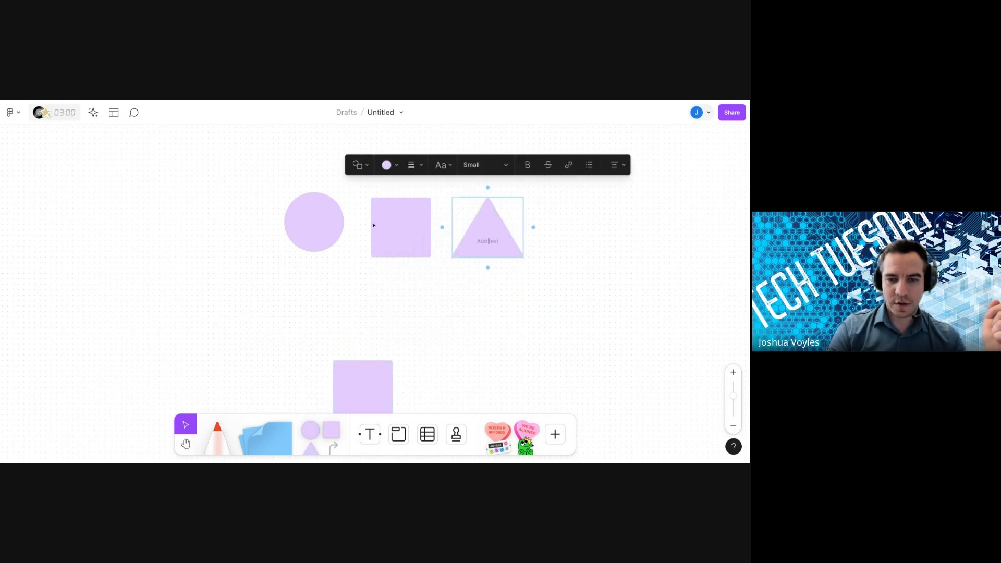
- Label the circle "Phase 1" and the square in the row "Phase 2"
{"action": "left_click", "coordinate": [314, 222]}
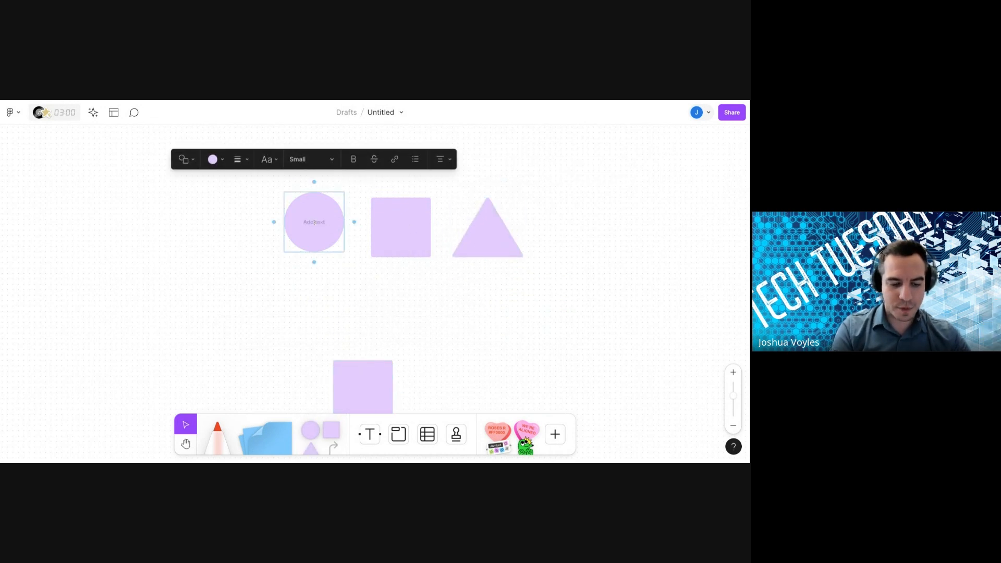
{"action": "type", "text": "Ahase 1"}
{"action": "double_click", "coordinate": [404, 224]}
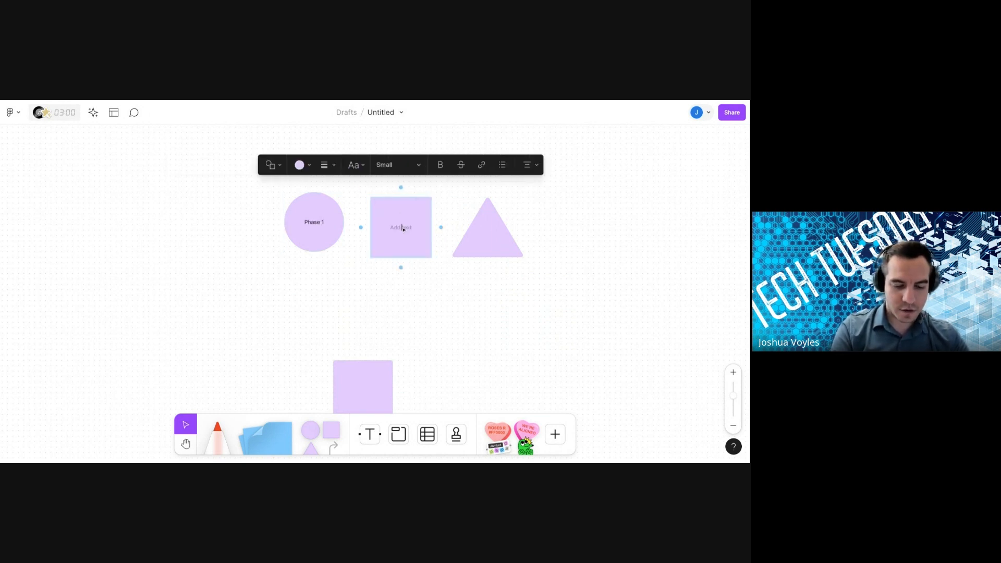
{"action": "type", "text": "Phase 2"}
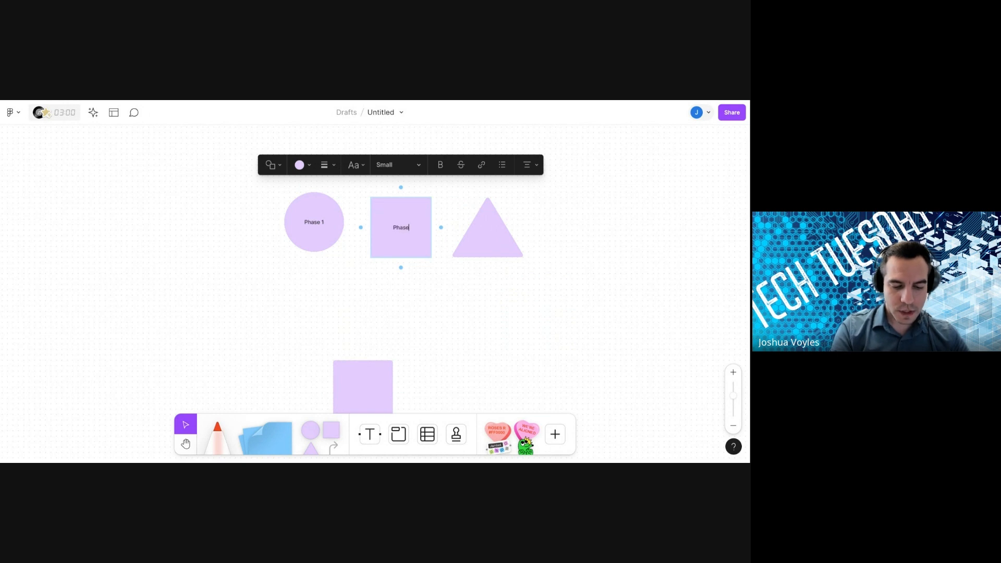
- Connect the Phase 1 circle to the Phase 2 square and the square to the triangle with arrows
{"action": "left_click", "coordinate": [336, 222]}
{"action": "left_click_drag", "start_coordinate": [354, 223], "coordinate": [371, 227]}
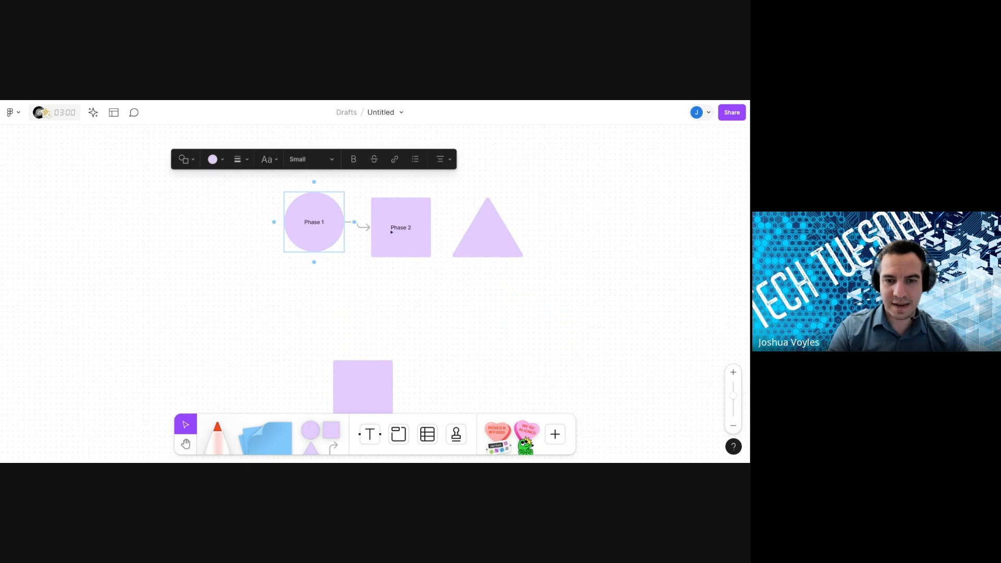
{"action": "left_click", "coordinate": [431, 228]}
{"action": "left_click_drag", "start_coordinate": [440, 228], "coordinate": [475, 228]}
{"action": "key", "text": "Escape"}
- Move the loose square directly beneath the Phase 1 circle and fill it light green
{"action": "left_click_drag", "start_coordinate": [359, 401], "coordinate": [311, 309]}
{"action": "left_click", "coordinate": [324, 236]}
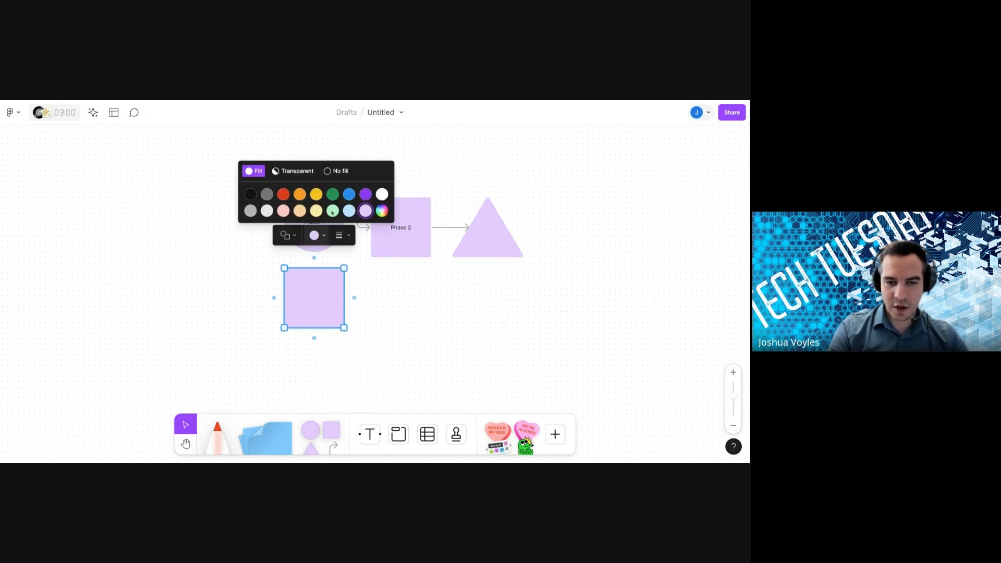
{"action": "left_click", "coordinate": [334, 211]}
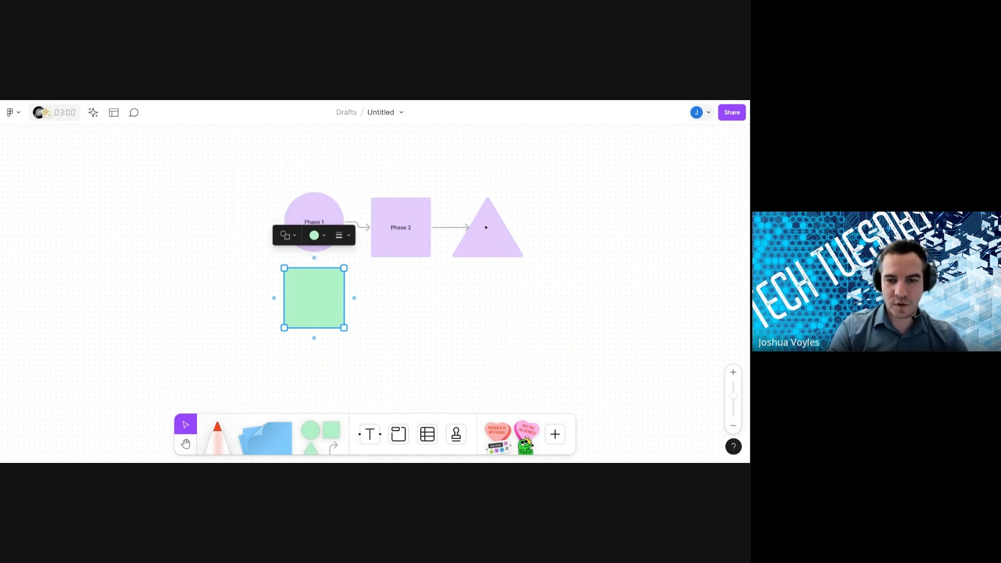
- Connect the green square with arrows to the triangle's base and to the outer side of the Phase 1 circle
{"action": "mouse_move", "coordinate": [354, 298]}
{"action": "left_mouse_down"}
{"action": "mouse_move", "coordinate": [430, 292]}
{"action": "mouse_move", "coordinate": [500, 271]}
{"action": "mouse_move", "coordinate": [488, 260]}
{"action": "left_mouse_up"}
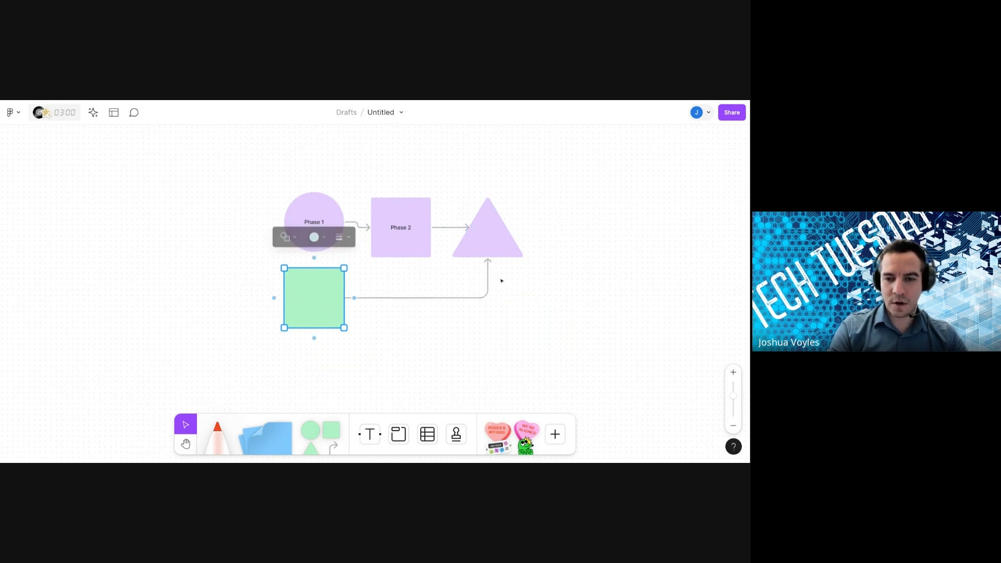
{"action": "left_click_drag", "start_coordinate": [276, 298], "coordinate": [276, 221]}
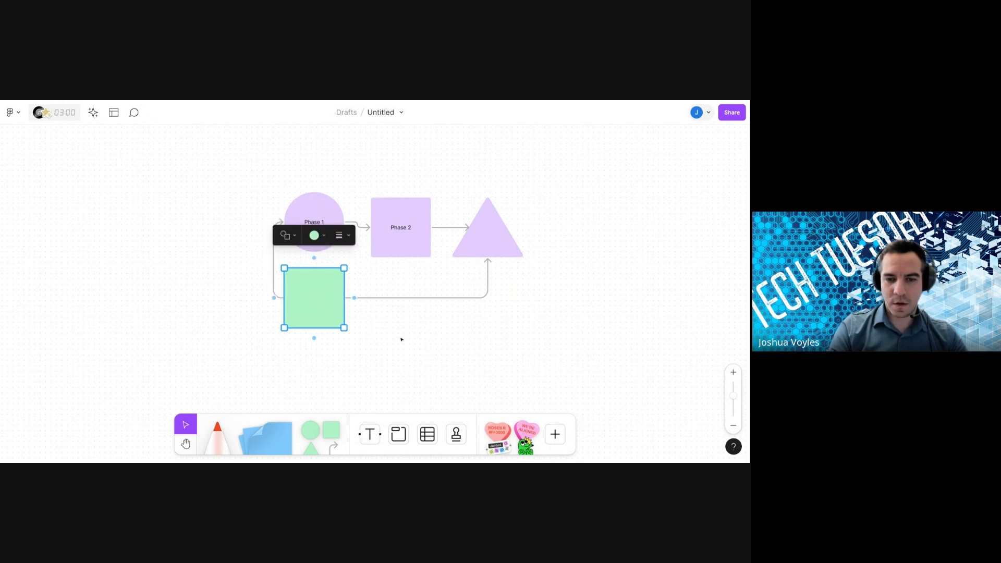
{"action": "mouse_move", "coordinate": [326, 297]}
{"action": "left_mouse_down"}
{"action": "mouse_move", "coordinate": [402, 330]}
{"action": "mouse_move", "coordinate": [549, 341]}
{"action": "mouse_move", "coordinate": [591, 271]}
{"action": "mouse_move", "coordinate": [580, 190]}
{"action": "mouse_move", "coordinate": [586, 195]}
{"action": "mouse_move", "coordinate": [407, 195]}
{"action": "mouse_move", "coordinate": [265, 284]}
{"action": "mouse_move", "coordinate": [326, 298]}
{"action": "left_mouse_up"}
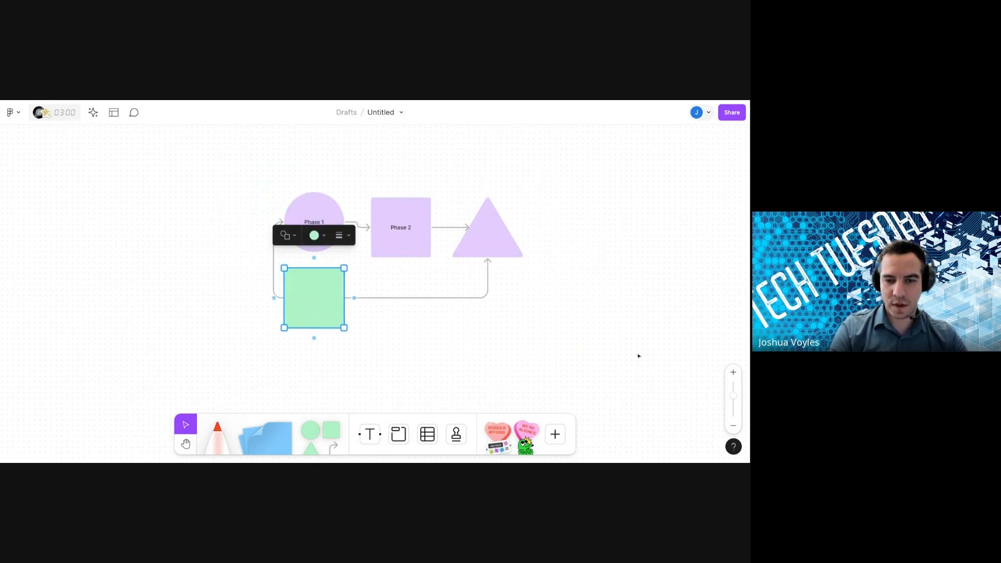
- Label the green square "Thoughts"
{"action": "left_click_drag", "start_coordinate": [733, 397], "coordinate": [734, 395]}
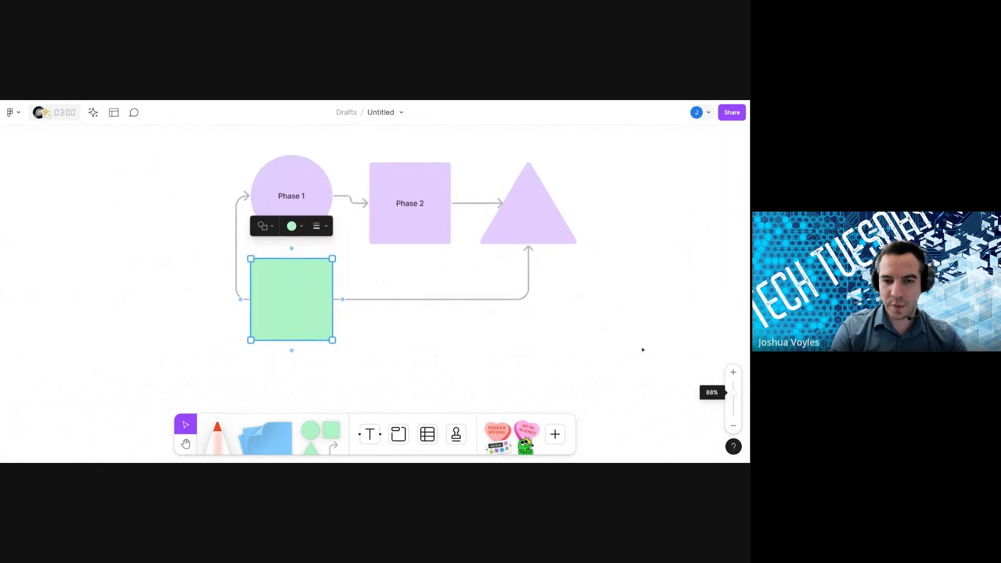
{"action": "scroll", "coordinate": [641, 347], "scroll_direction": "up", "scroll_amount": 1}
{"action": "scroll", "coordinate": [641, 347], "scroll_direction": "down", "scroll_amount": 1}
{"action": "key", "text": "Return"}
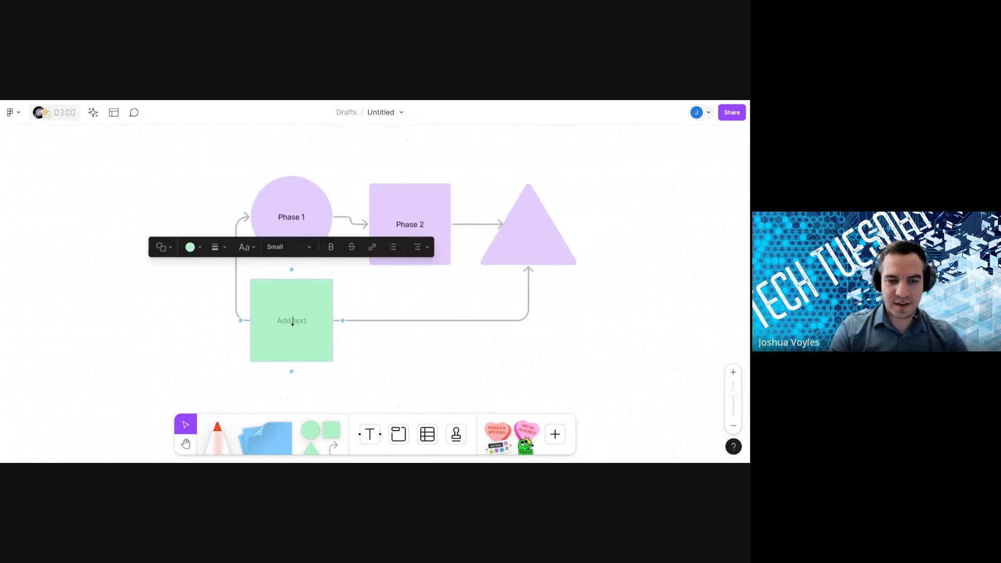
{"action": "type", "text": "T"}
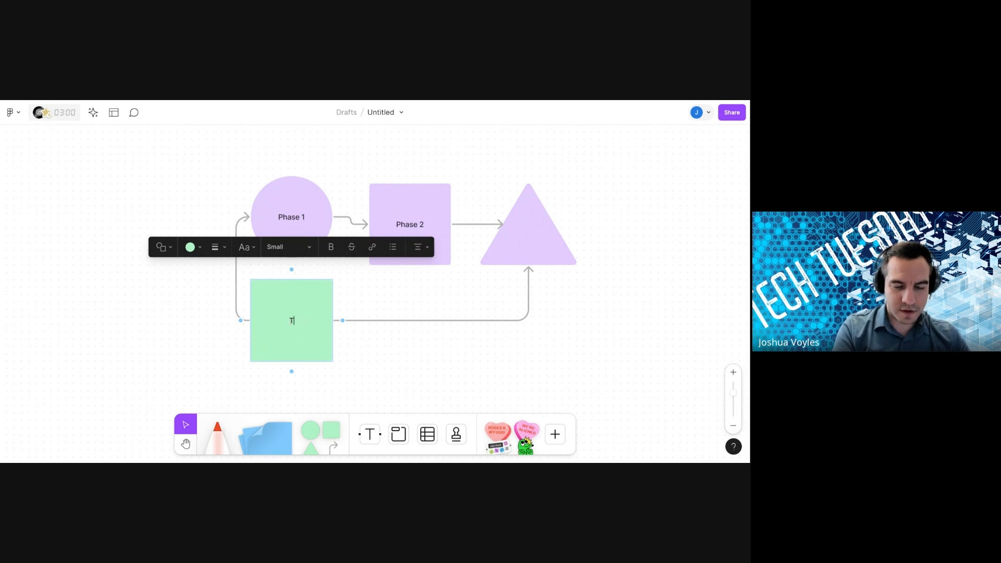
{"action": "type", "text": "houghts"}
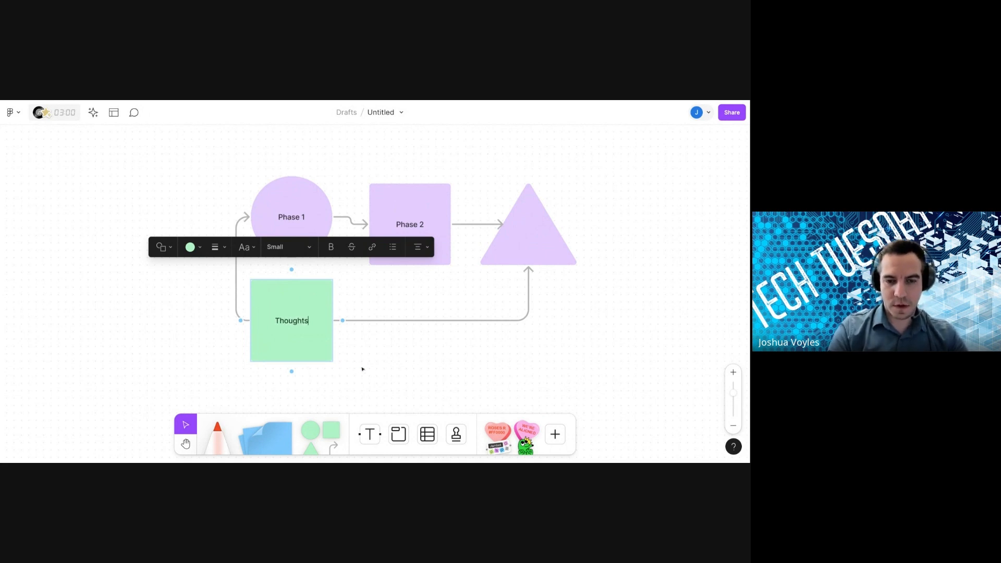
{"action": "left_click", "coordinate": [402, 364]}
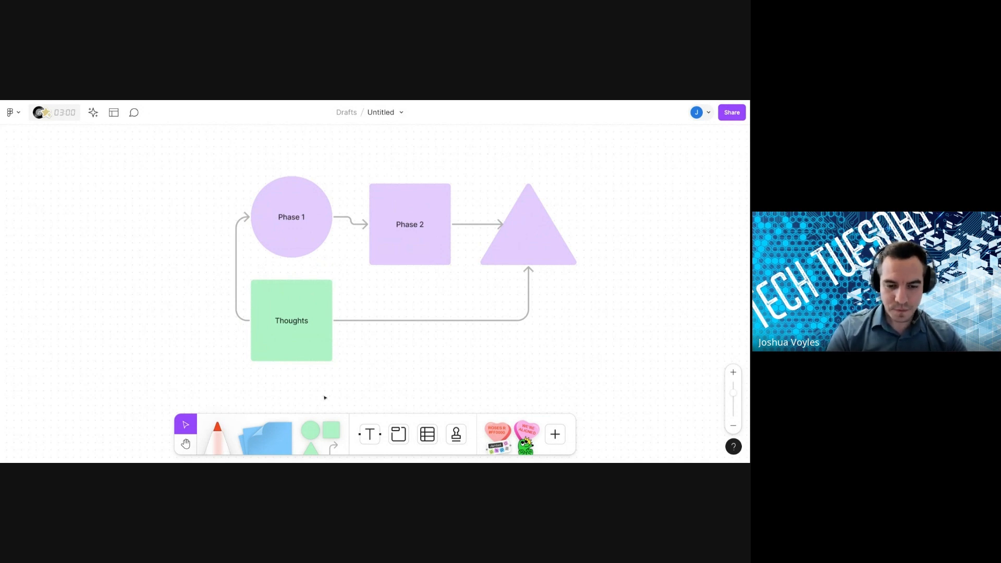
{"action": "left_click", "coordinate": [304, 342]}
{"action": "left_click", "coordinate": [199, 252]}
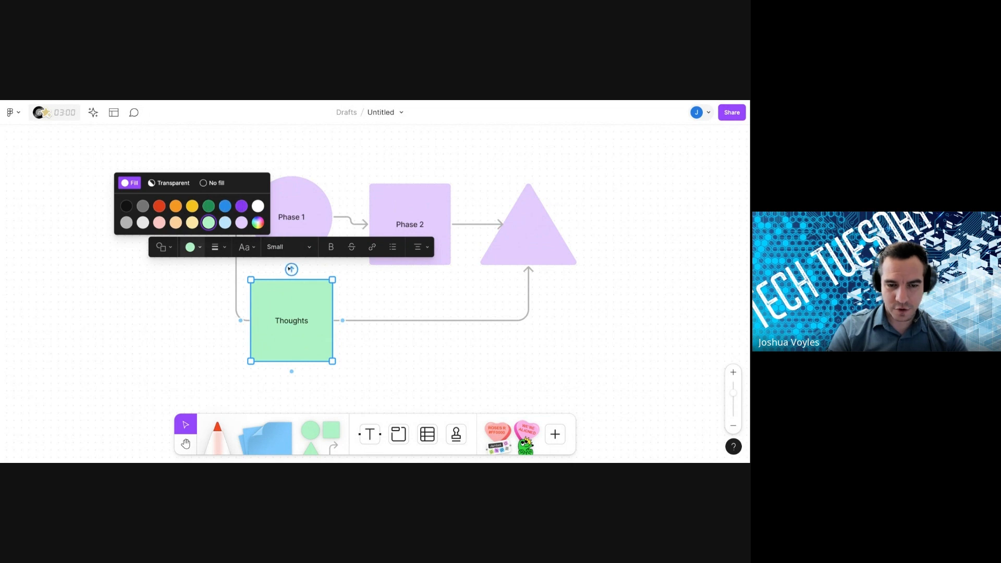
{"action": "left_click", "coordinate": [407, 326]}
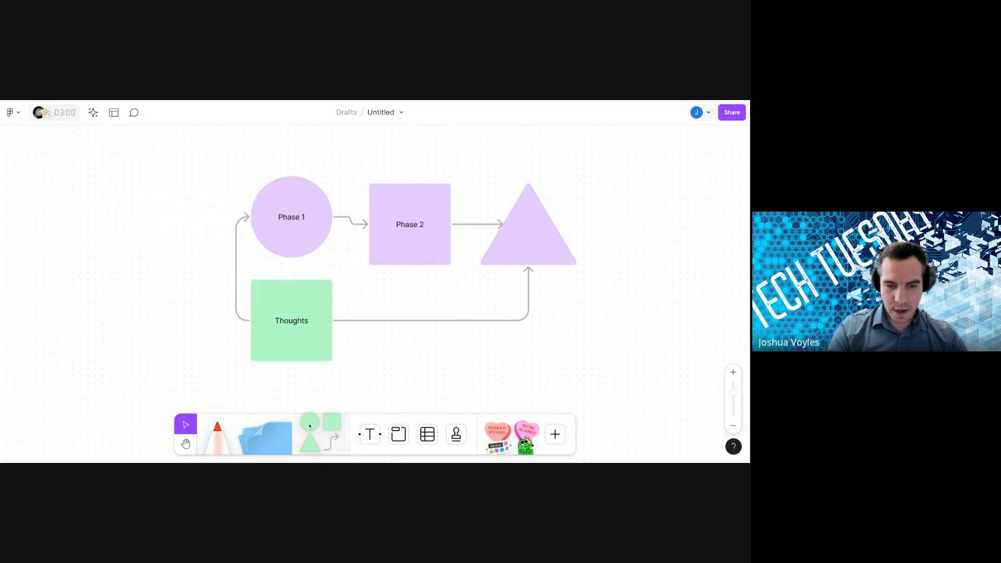
- Place a blue sticky note over the green square, add a connected second note beside it and delete the first
{"action": "left_click", "coordinate": [266, 434]}
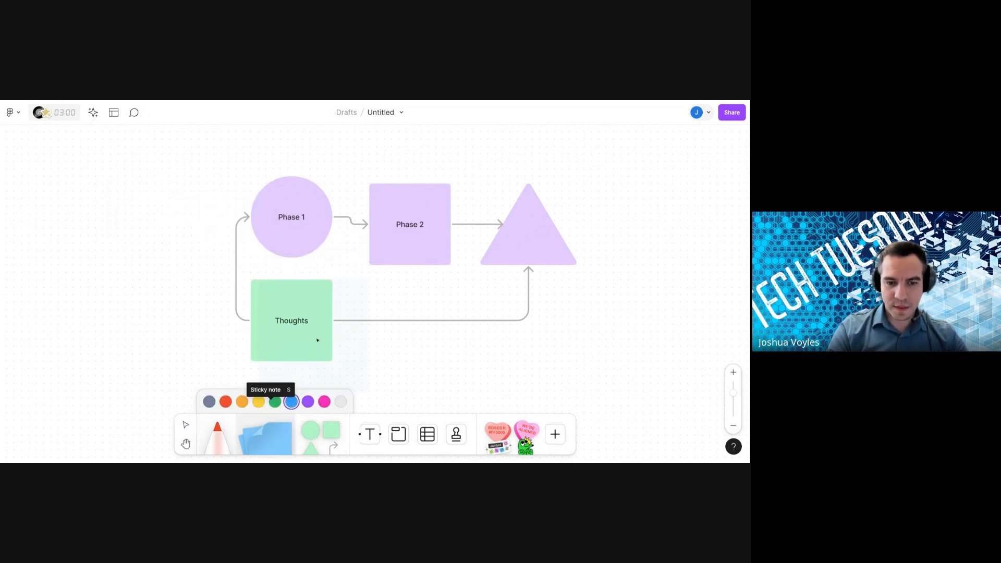
{"action": "left_click", "coordinate": [316, 339]}
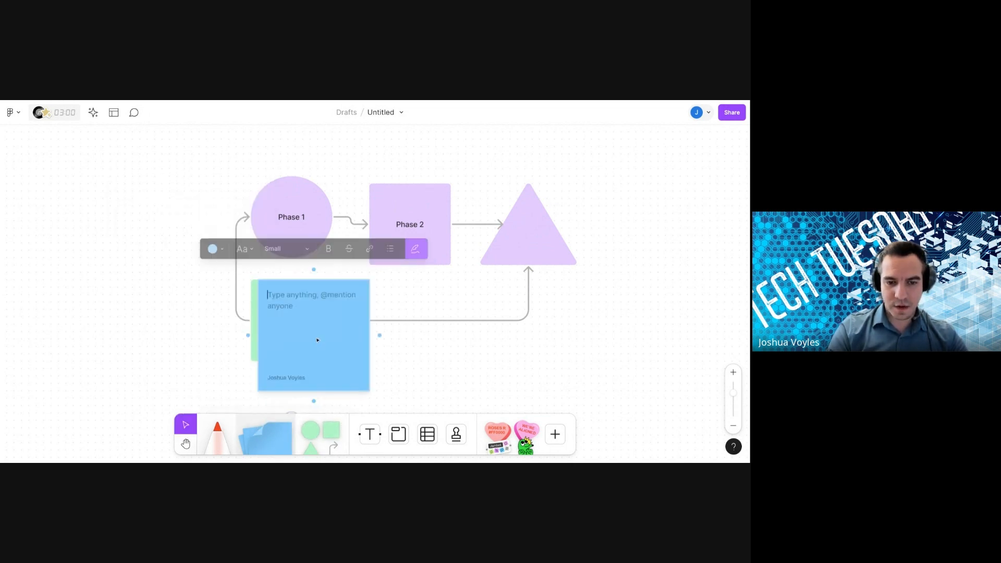
{"action": "left_click", "coordinate": [379, 337]}
{"action": "left_click_drag", "start_coordinate": [345, 338], "coordinate": [383, 345]}
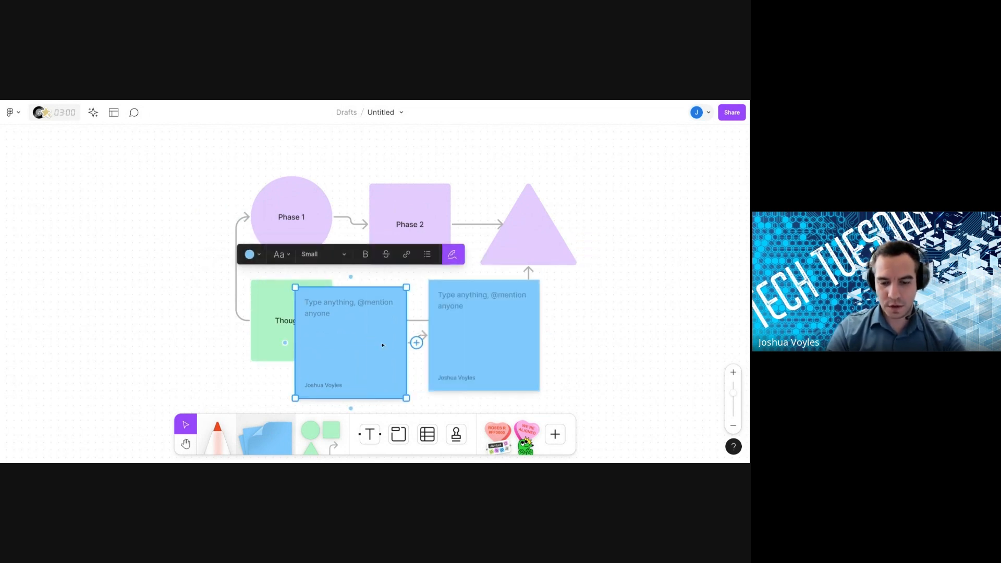
{"action": "key", "text": "Delete"}
- Move the remaining sticky note next to the Thoughts square and shrink it to the square's height
{"action": "left_click_drag", "start_coordinate": [463, 348], "coordinate": [374, 348]}
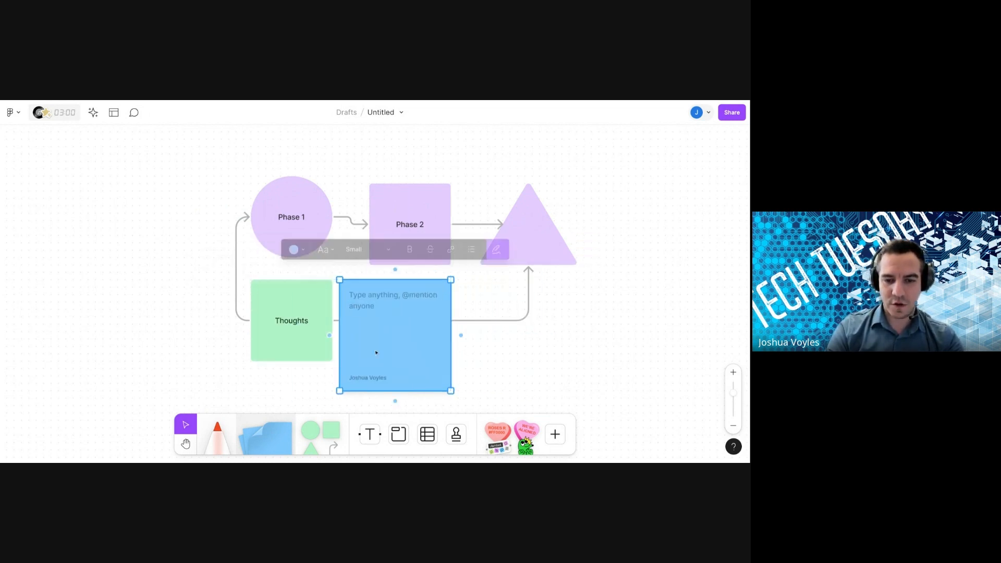
{"action": "left_click_drag", "start_coordinate": [452, 392], "coordinate": [423, 362]}
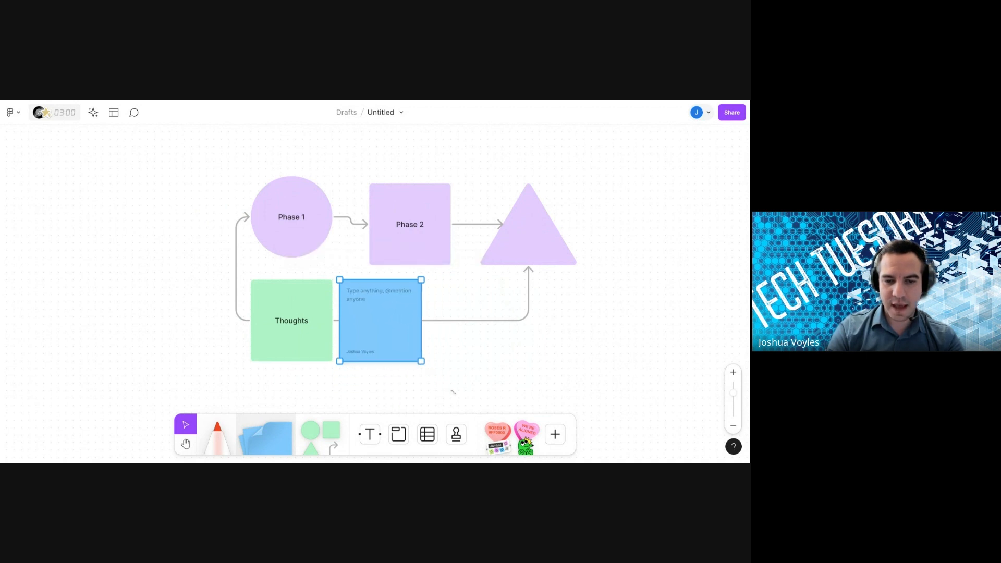
{"action": "double_click", "coordinate": [368, 300]}
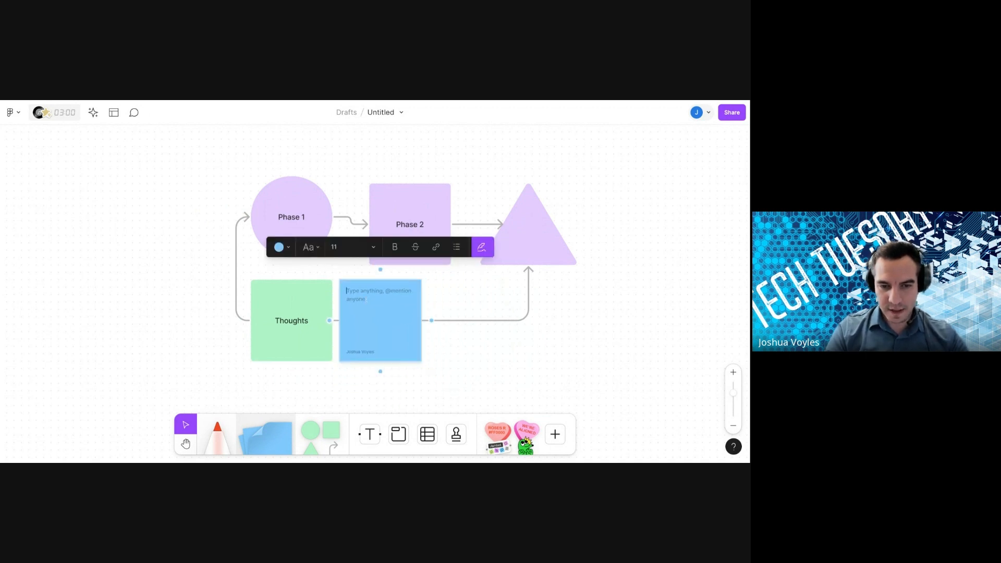
- Add another blue sticky note beside the first one, below the triangle, and reduce its size slightly
{"action": "left_click_drag", "start_coordinate": [243, 436], "coordinate": [487, 333]}
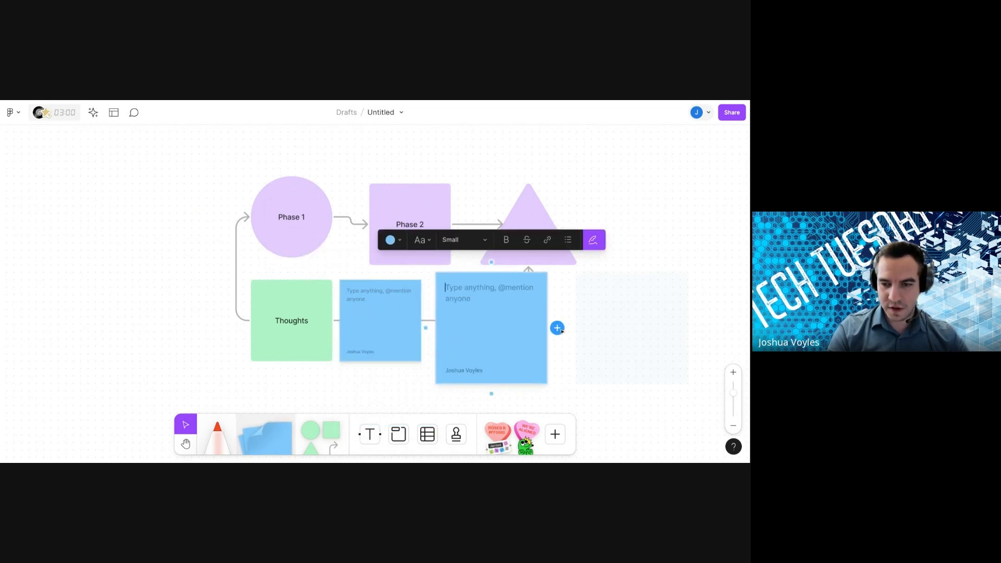
{"action": "key", "text": "Escape"}
{"action": "mouse_move", "coordinate": [547, 383]}
{"action": "left_mouse_down"}
{"action": "mouse_move", "coordinate": [614, 446]}
{"action": "mouse_move", "coordinate": [548, 385]}
{"action": "left_mouse_up"}
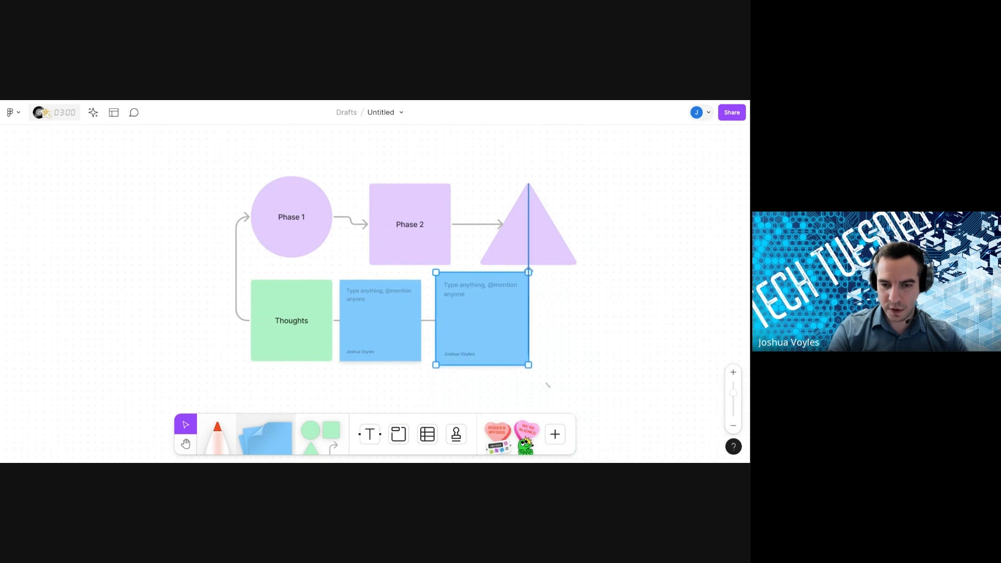
- Enter the filler lines "shbfgkjsxfg;v" and "dfbghdsxh" in the second sticky note, followed by a run of blank lines
{"action": "double_click", "coordinate": [461, 295]}
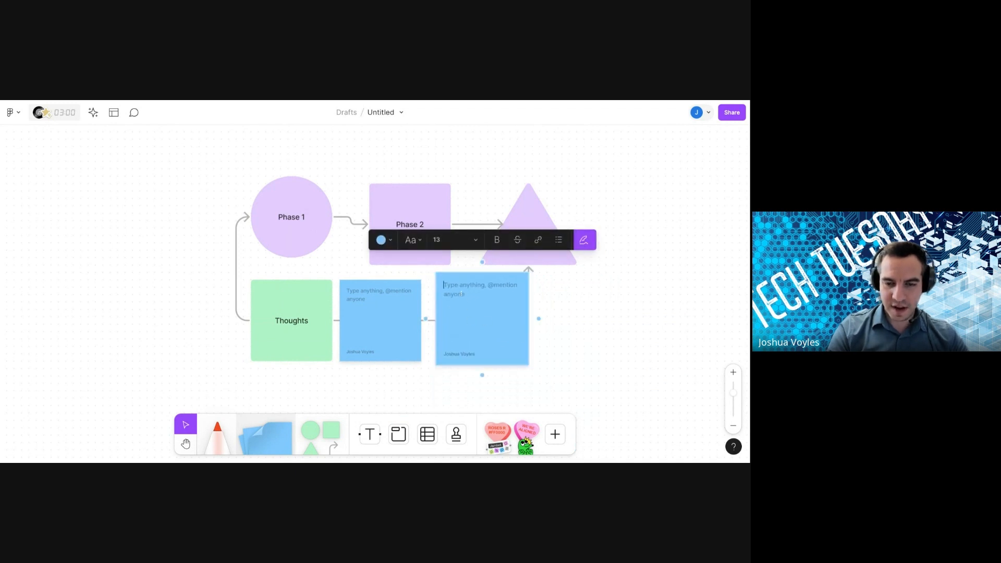
{"action": "type", "text": "shbfgkjsxfg;v"}
{"action": "key", "text": "Return"}
{"action": "type", "text": "dfbghdsxh"}
{"action": "key", "text": "Return"}
{"action": "key", "text": "Return"}
{"action": "key", "text": "Return"}
{"action": "key", "text": "Return"}
{"action": "key", "text": "Return"}
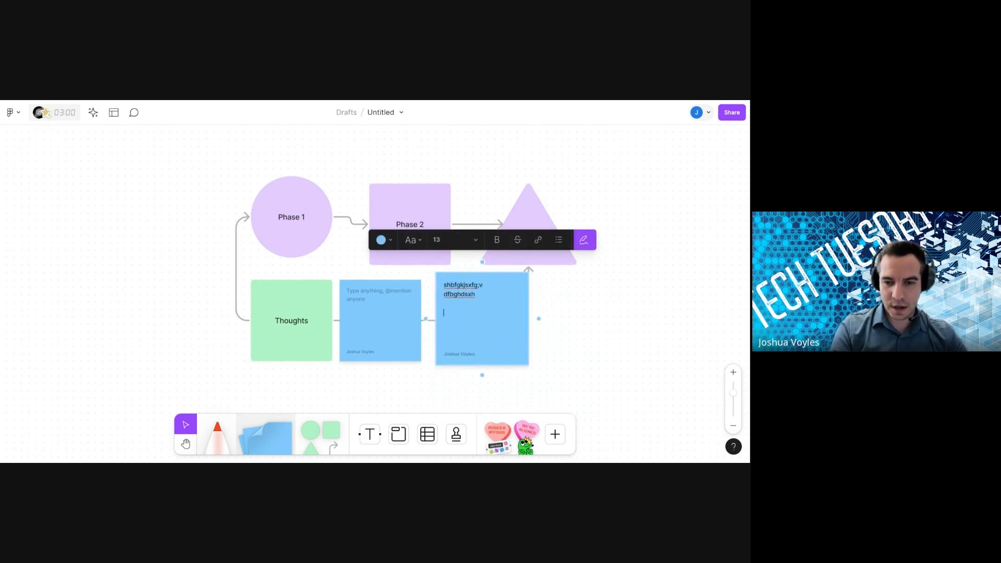
{"action": "key", "text": "Return"}
{"action": "key", "text": "Return"}
{"action": "key", "text": "Return"}
{"action": "key", "text": "Return"}
{"action": "key", "text": "Return"}
{"action": "key", "text": "Return"}
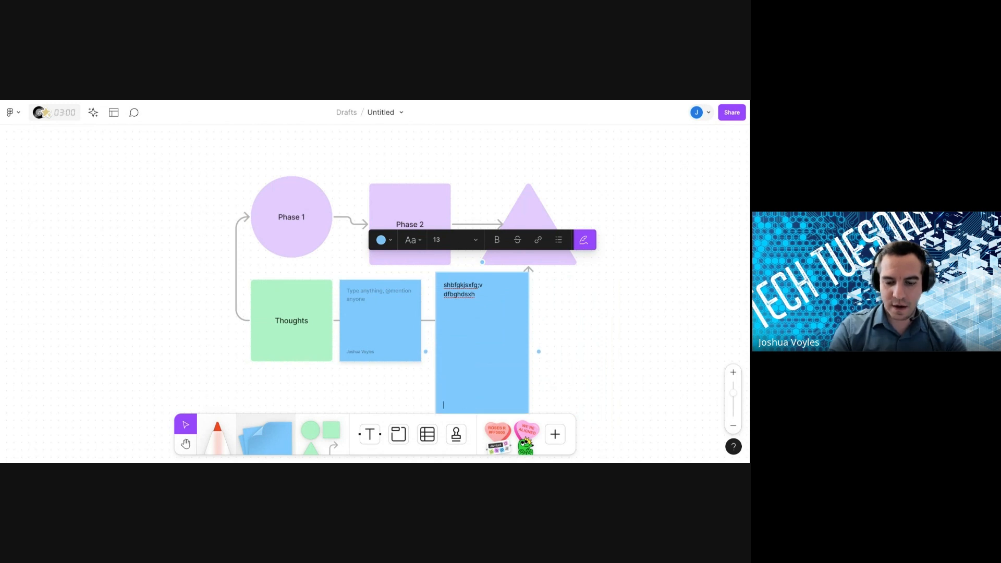
- Delete all the blank lines and filler text from the second sticky note
{"action": "key", "text": "BackSpace"}
{"action": "key", "text": "BackSpace"}
{"action": "key", "text": "BackSpace"}
{"action": "key", "text": "BackSpace"}
{"action": "key", "text": "BackSpace"}
{"action": "key", "text": "BackSpace"}
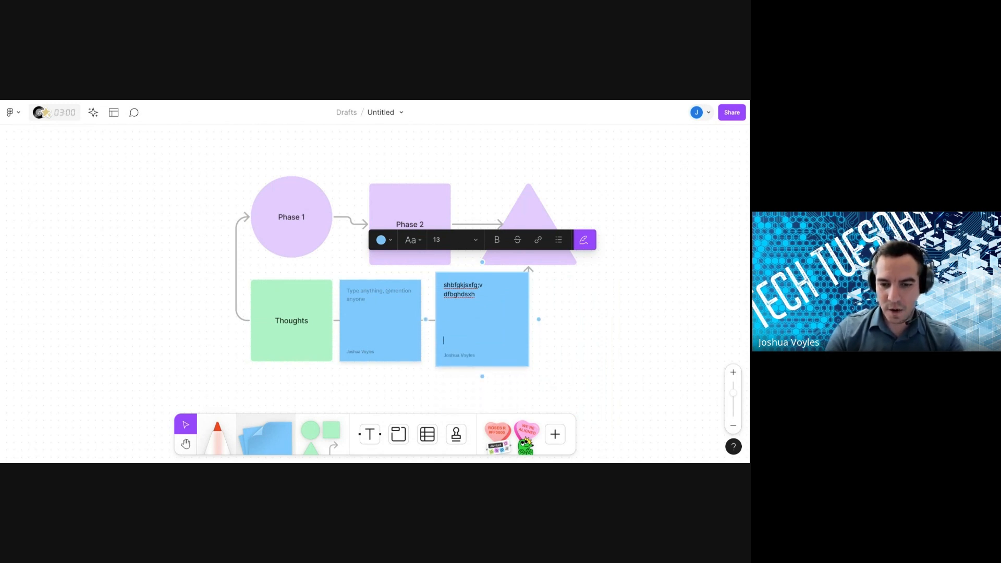
{"action": "key", "text": "BackSpace"}
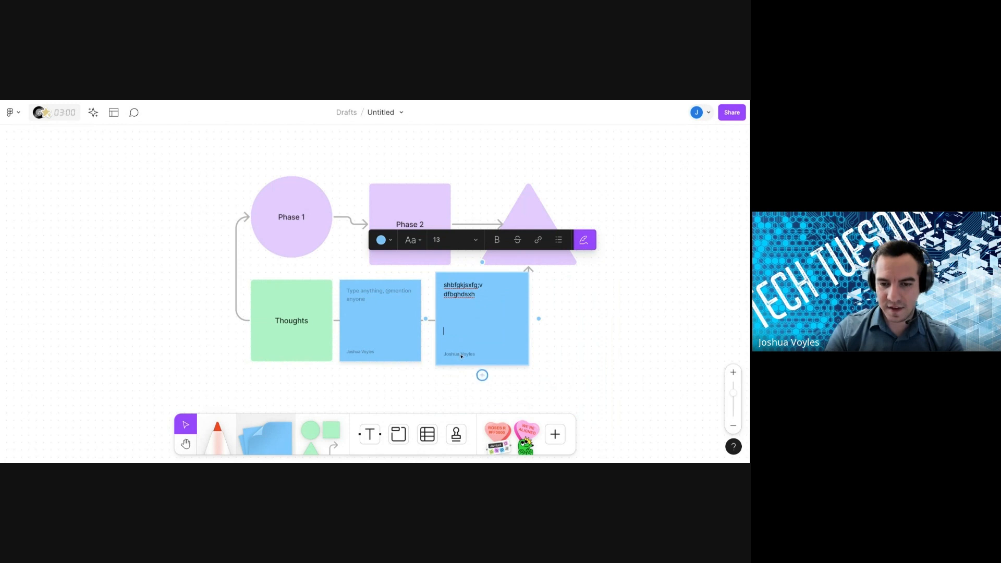
{"action": "key", "text": "BackSpace"}
{"action": "key", "text": "BackSpace"}
{"action": "key", "text": "BackSpace"}
{"action": "key", "text": "BackSpace"}
{"action": "key", "text": "BackSpace"}
{"action": "key", "text": "BackSpace"}
{"action": "key", "text": "BackSpace"}
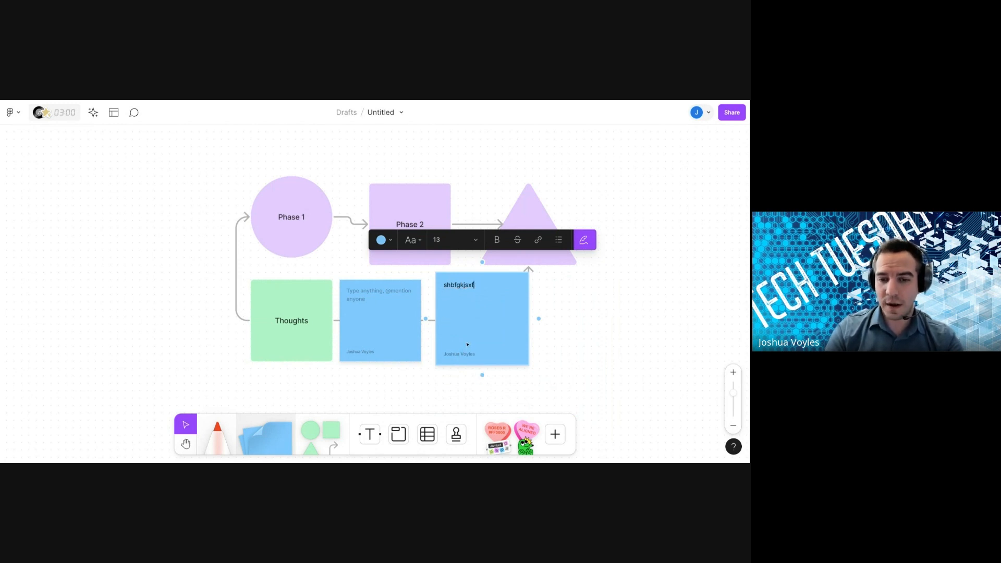
{"action": "key", "text": "BackSpace"}
{"action": "key", "text": "BackSpace"}
{"action": "key", "text": "BackSpace"}
{"action": "key", "text": "BackSpace"}
{"action": "key", "text": "BackSpace"}
{"action": "key", "text": "BackSpace"}
{"action": "key", "text": "BackSpace"}
{"action": "key", "text": "BackSpace"}
{"action": "key", "text": "BackSpace"}
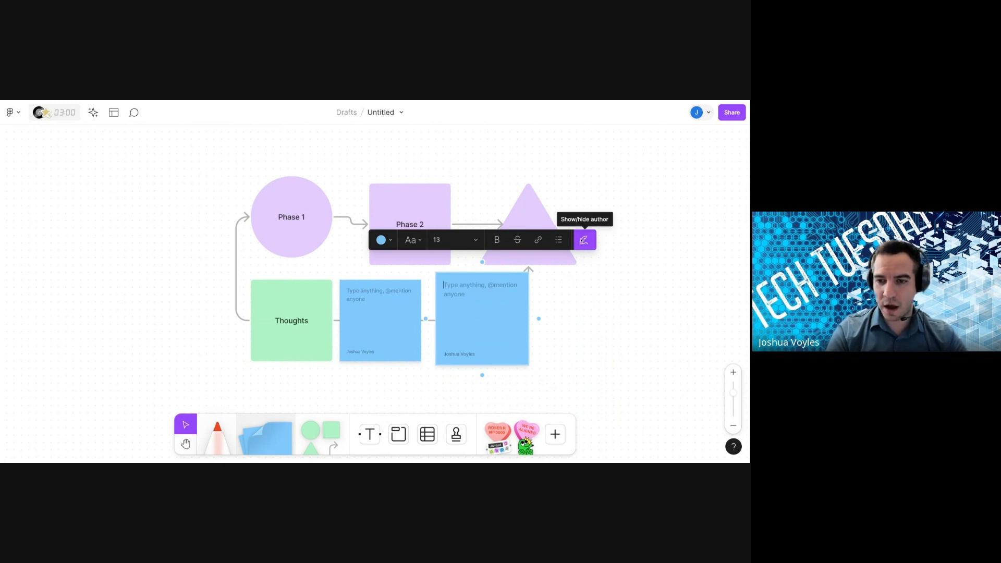
- Shrink the second sticky note to match and align with the first, toggling its author name off and back on
{"action": "left_click", "coordinate": [584, 240]}
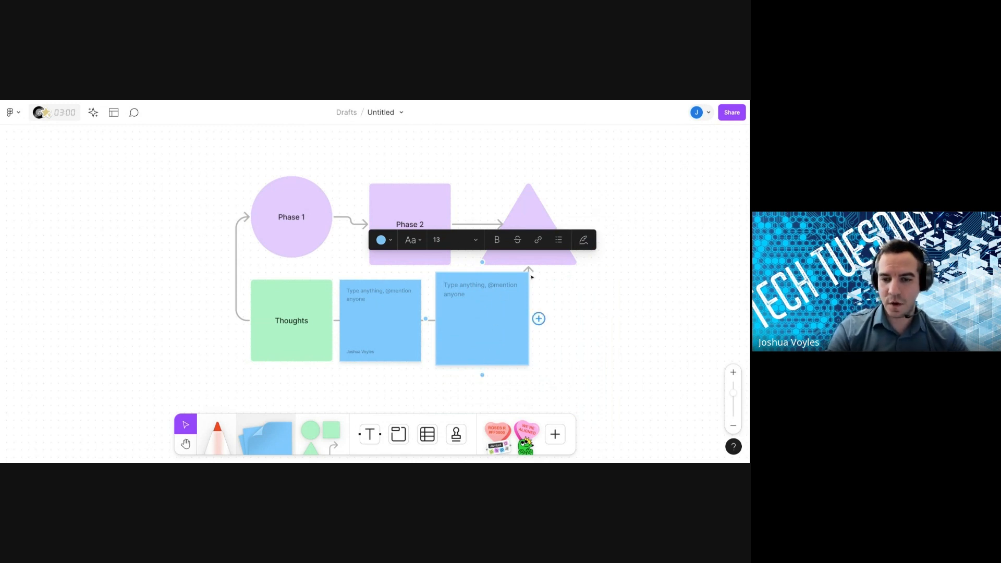
{"action": "left_click_drag", "start_coordinate": [529, 272], "coordinate": [521, 280]}
{"action": "left_click_drag", "start_coordinate": [521, 365], "coordinate": [517, 361]}
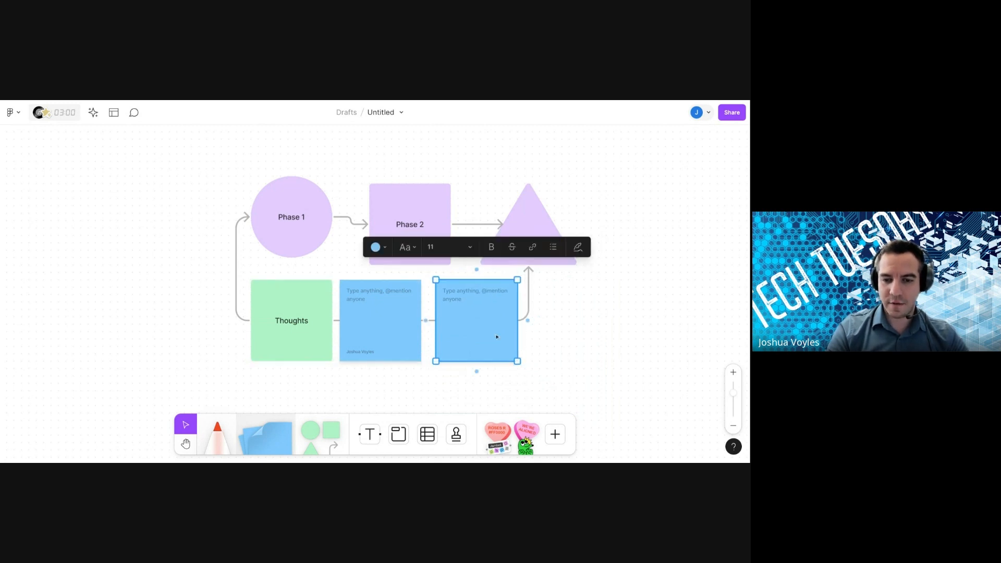
{"action": "left_click", "coordinate": [579, 250]}
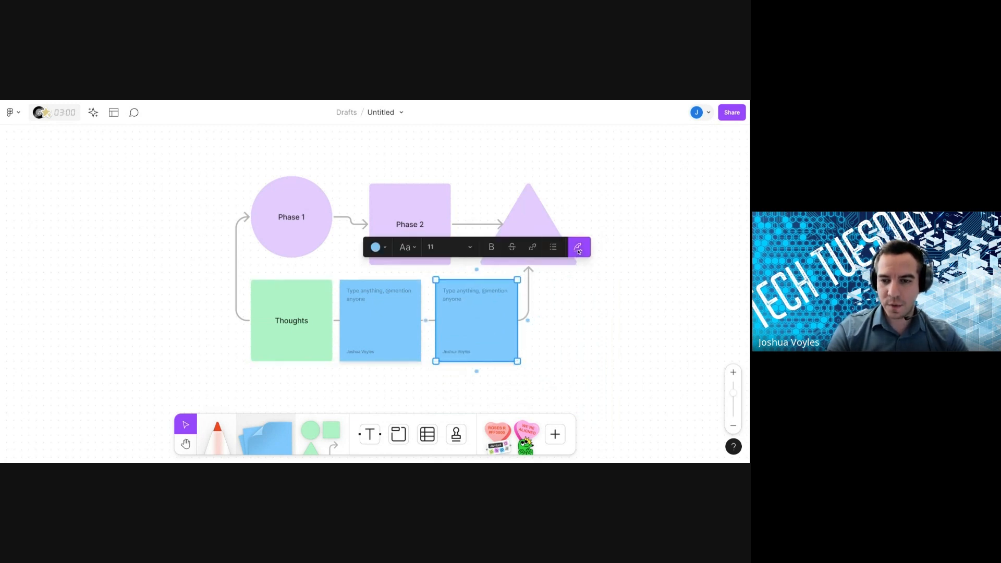
{"action": "left_click", "coordinate": [541, 346]}
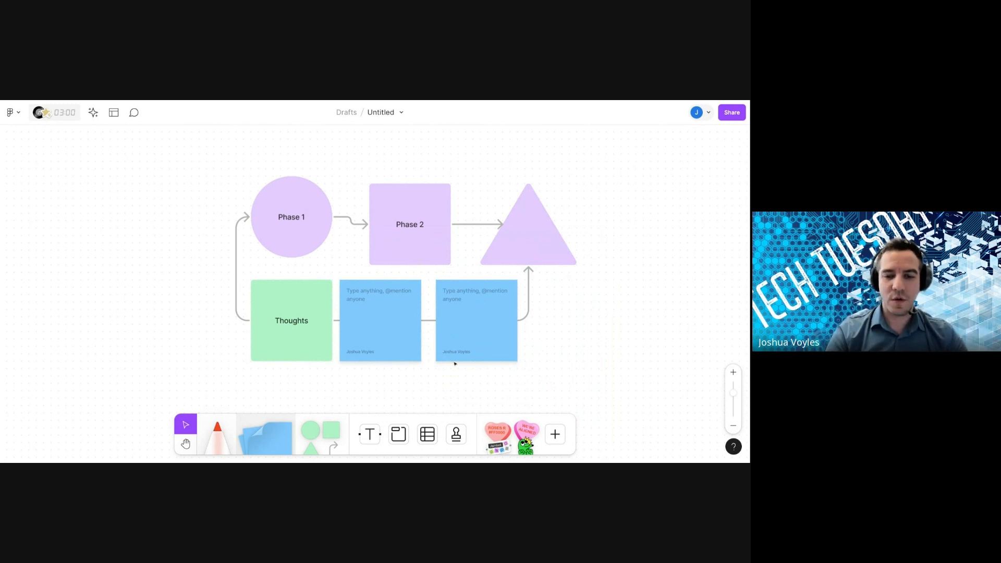
- Change the second sticky note's color to yellow and deselect it
{"action": "left_click", "coordinate": [466, 341]}
{"action": "left_click", "coordinate": [376, 247]}
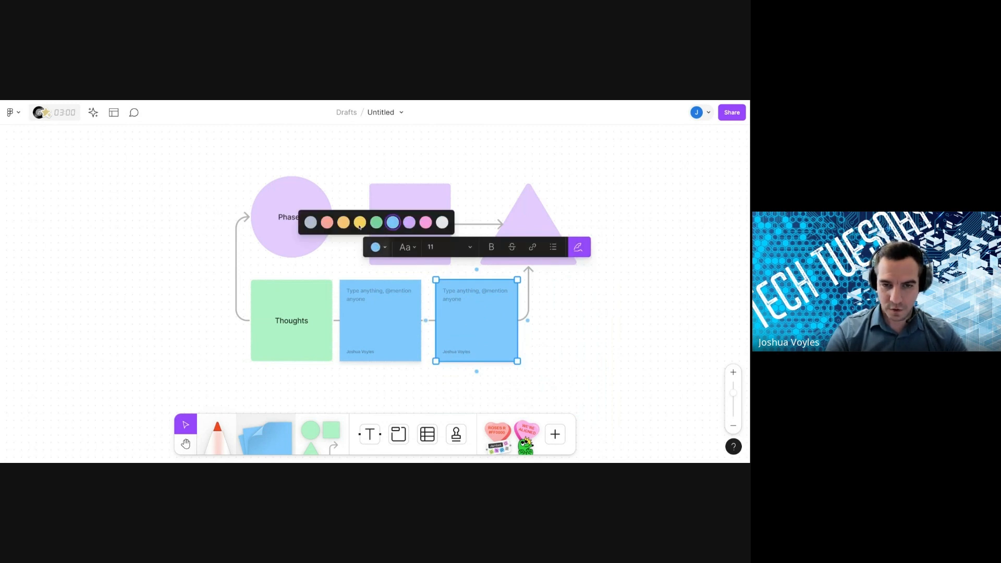
{"action": "left_click", "coordinate": [360, 225]}
{"action": "left_click", "coordinate": [630, 374]}
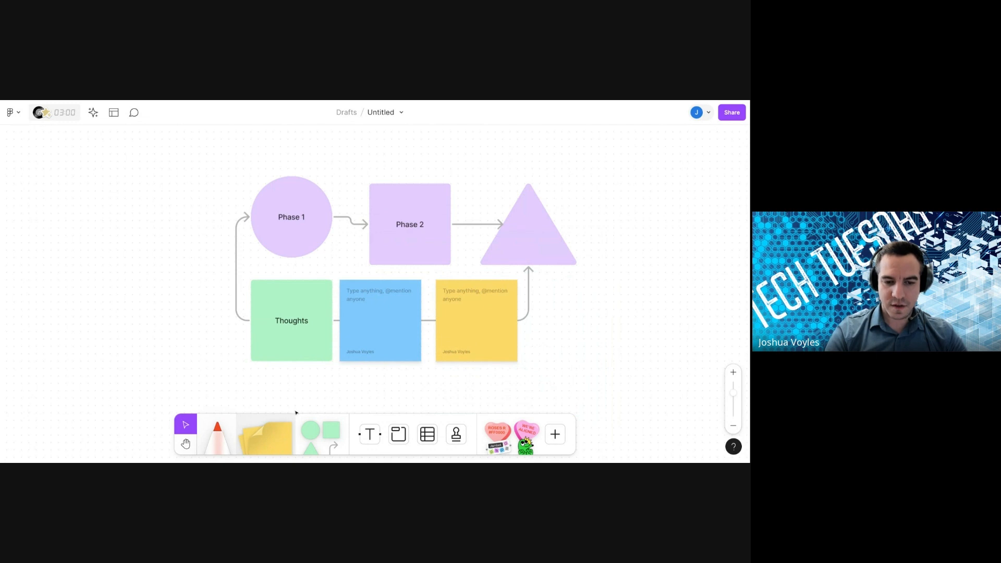
- Draw a section enclosing all the shapes and sticky notes, and title it "Phase 1"
{"action": "left_click", "coordinate": [396, 437]}
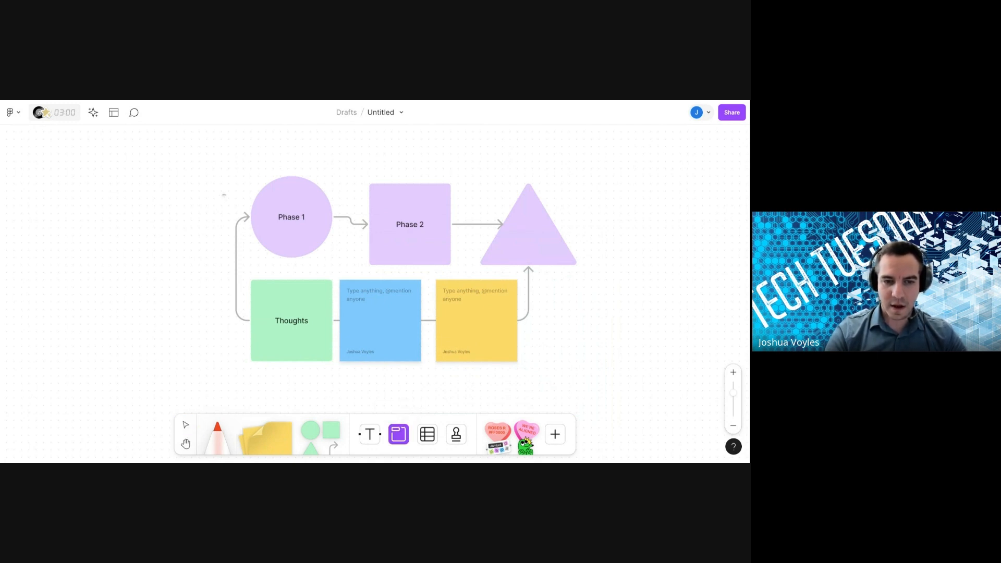
{"action": "left_click_drag", "start_coordinate": [205, 155], "coordinate": [605, 391]}
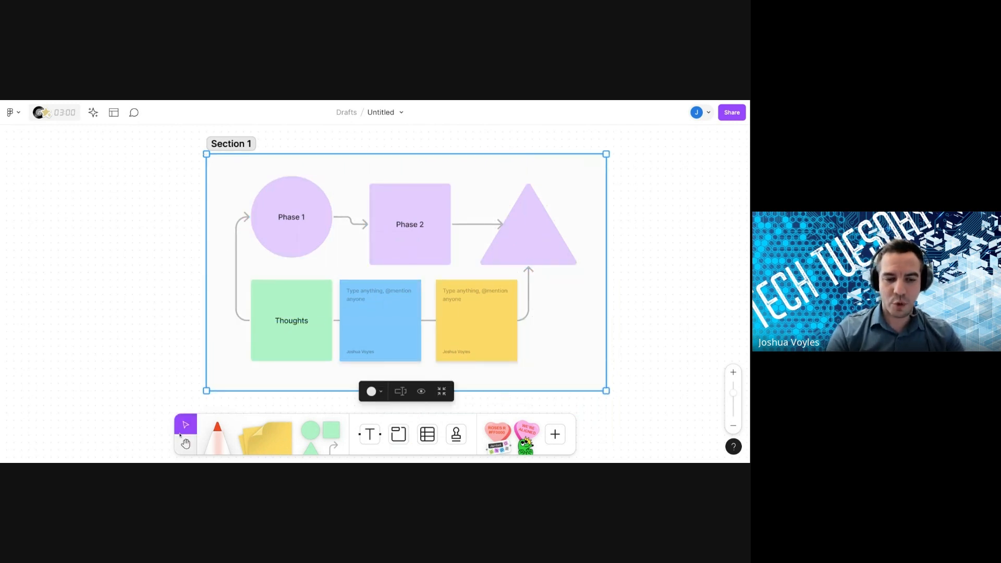
{"action": "scroll", "coordinate": [227, 355], "scroll_direction": "right", "scroll_amount": 5}
{"action": "scroll", "coordinate": [229, 357], "scroll_direction": "left", "scroll_amount": 5}
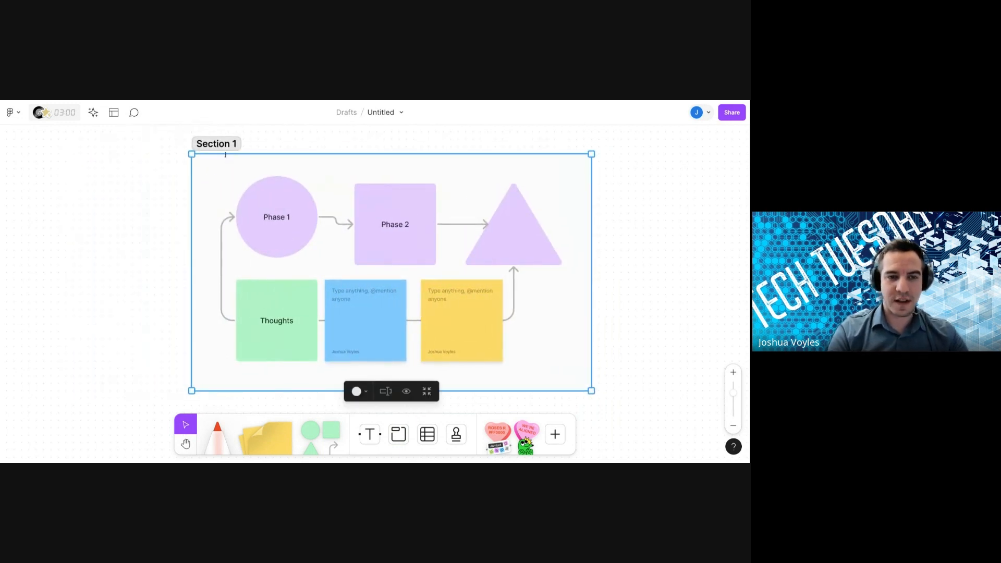
{"action": "double_click", "coordinate": [229, 148]}
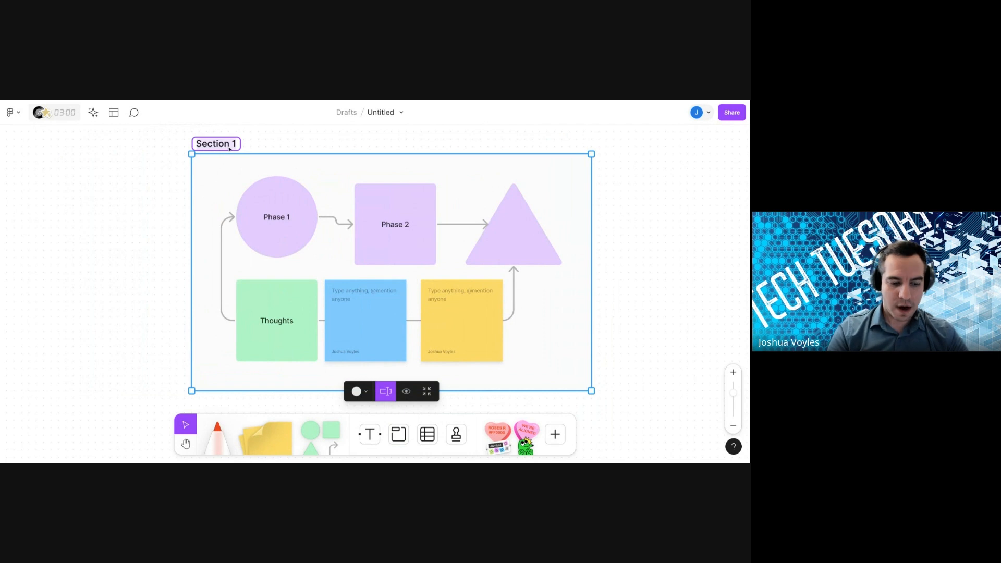
{"action": "type", "text": "Phase 1"}
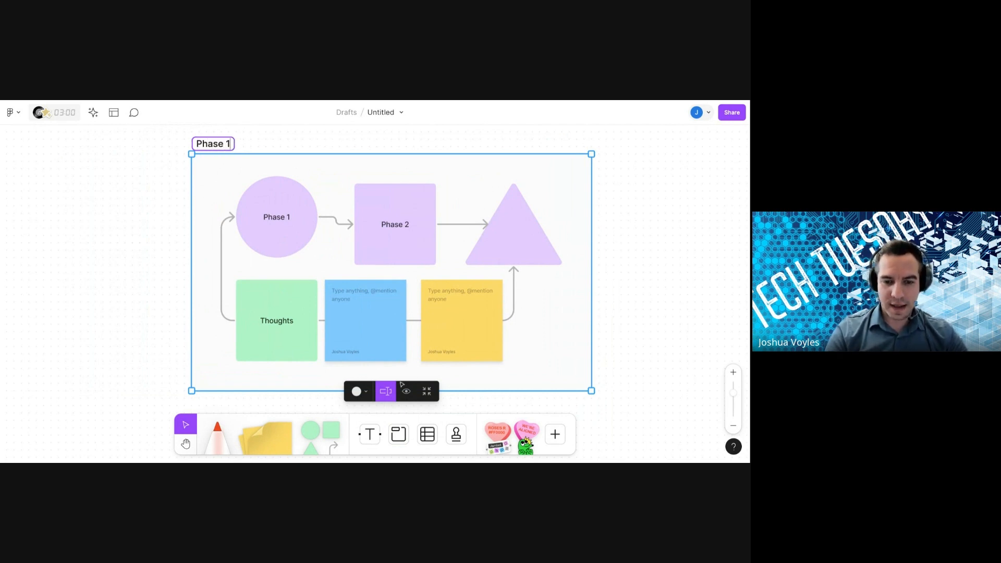
- Color the section light purple and move it slightly left together with its contents
{"action": "left_click", "coordinate": [361, 391]}
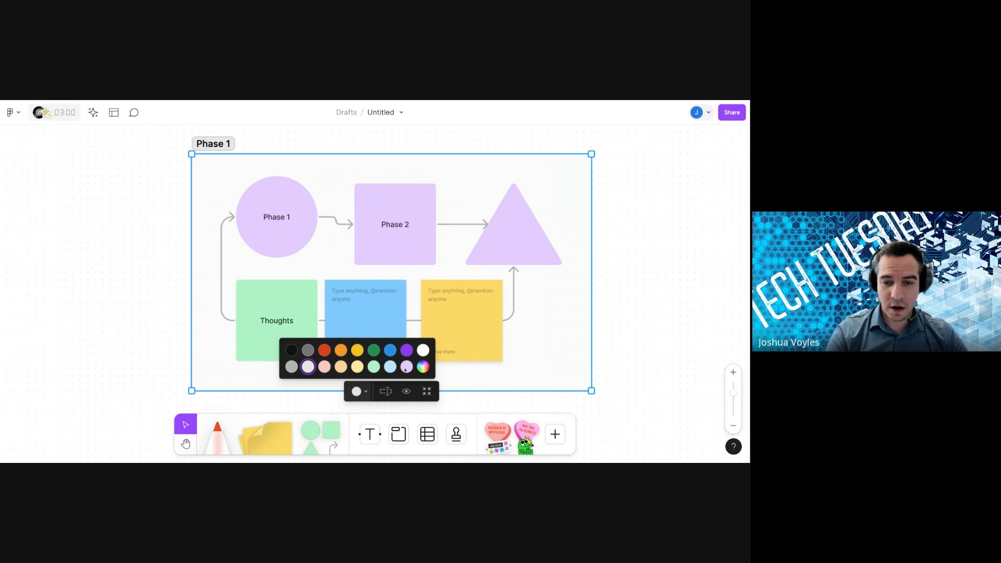
{"action": "left_click", "coordinate": [406, 367]}
{"action": "left_click", "coordinate": [605, 309]}
{"action": "mouse_move", "coordinate": [465, 308]}
{"action": "left_mouse_down"}
{"action": "mouse_move", "coordinate": [394, 301]}
{"action": "mouse_move", "coordinate": [419, 319]}
{"action": "mouse_move", "coordinate": [456, 320]}
{"action": "left_mouse_up"}
{"action": "left_click", "coordinate": [628, 362]}
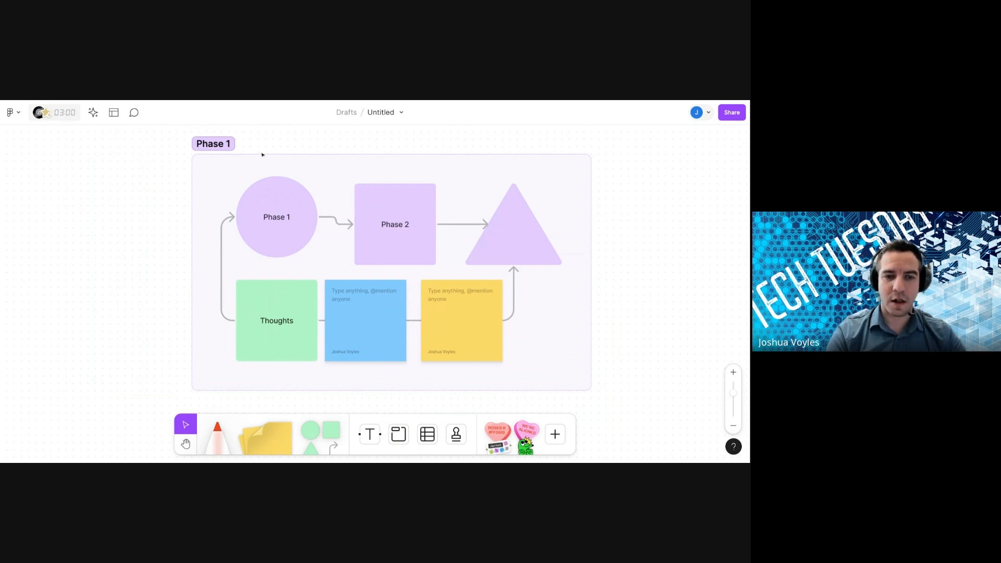
{"action": "left_click_drag", "start_coordinate": [261, 155], "coordinate": [211, 147]}
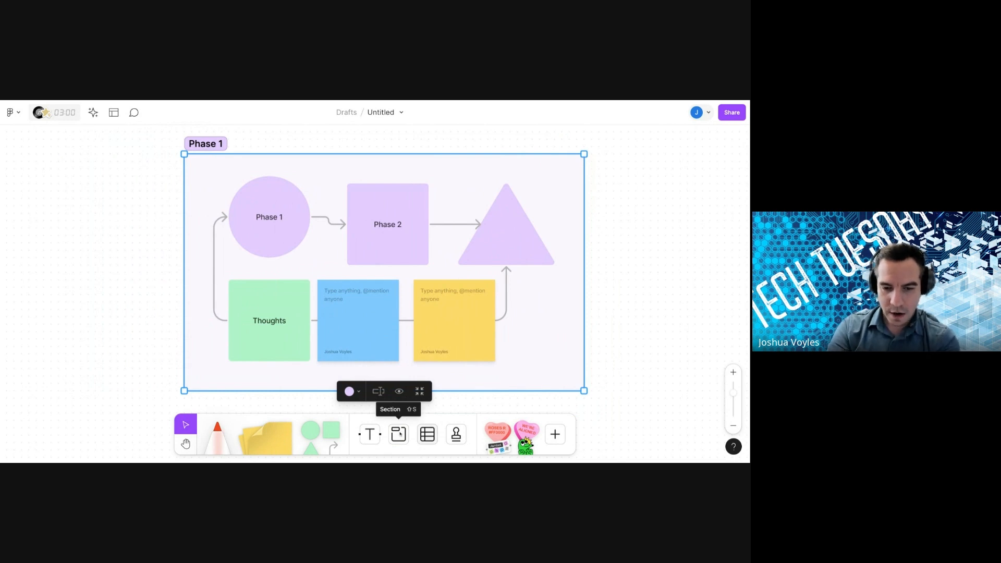
- Add the filler text "ahjdfkha" inside the section below the triangle, and delete it again
{"action": "left_click", "coordinate": [369, 435]}
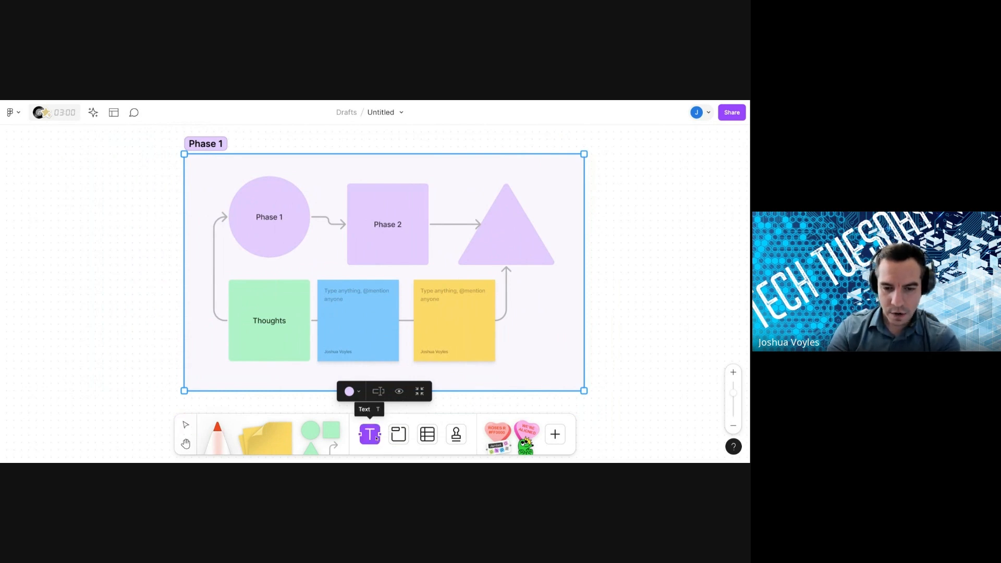
{"action": "left_click", "coordinate": [515, 351]}
{"action": "type", "text": "ahjdfkha"}
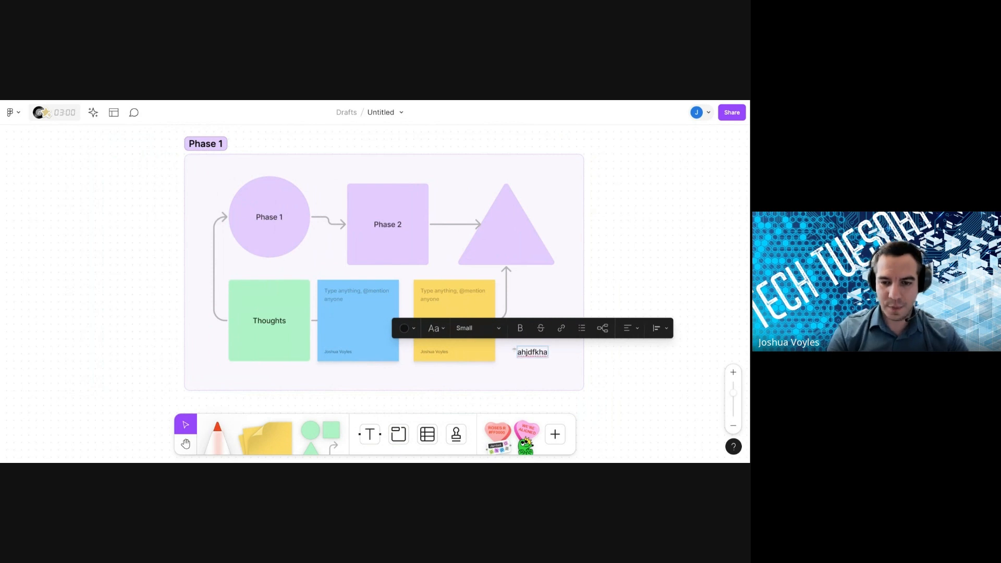
{"action": "key", "text": "BackSpace"}
{"action": "key", "text": "BackSpace"}
{"action": "key", "text": "BackSpace"}
{"action": "key", "text": "BackSpace"}
{"action": "key", "text": "BackSpace"}
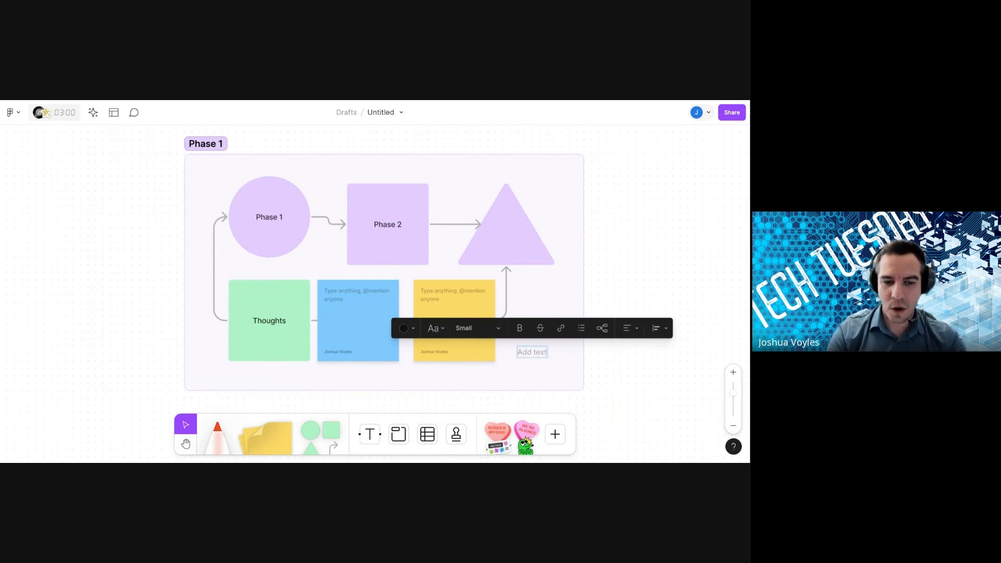
- Select most of the "Phase 2" label in the square and open its link entry, leaving without adding a URL
{"action": "left_click", "coordinate": [398, 231]}
{"action": "left_click", "coordinate": [400, 225]}
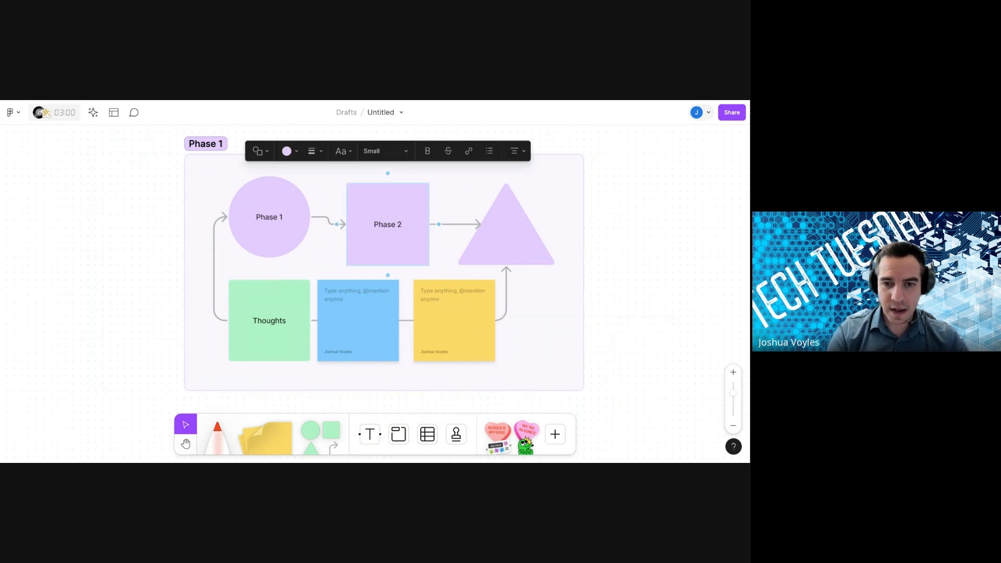
{"action": "key", "text": "shift+Left"}
{"action": "key", "text": "shift+Left"}
{"action": "key", "text": "shift+Left"}
{"action": "key", "text": "shift+Left"}
{"action": "key", "text": "shift+Left"}
{"action": "key", "text": "shift+Left"}
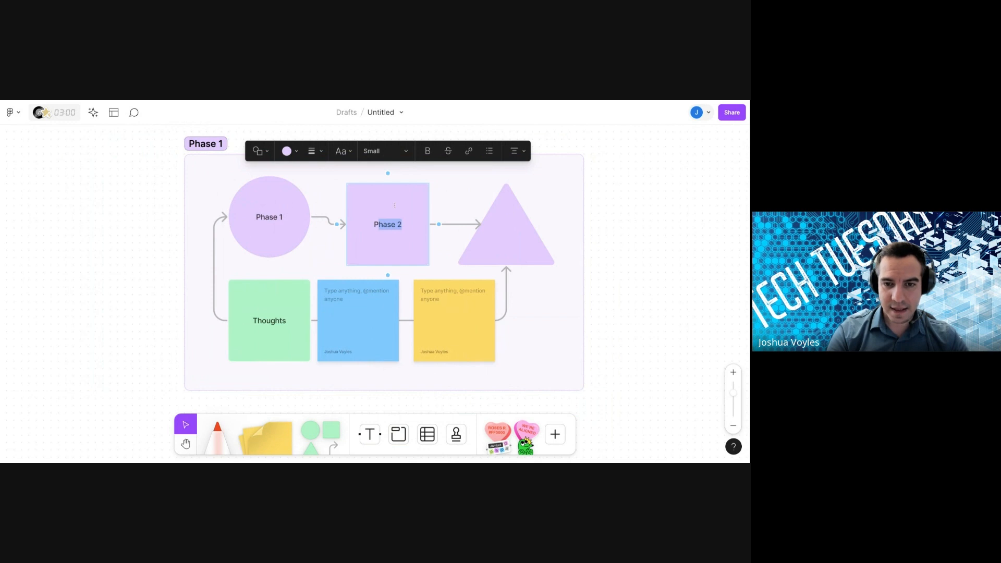
{"action": "left_click", "coordinate": [470, 152]}
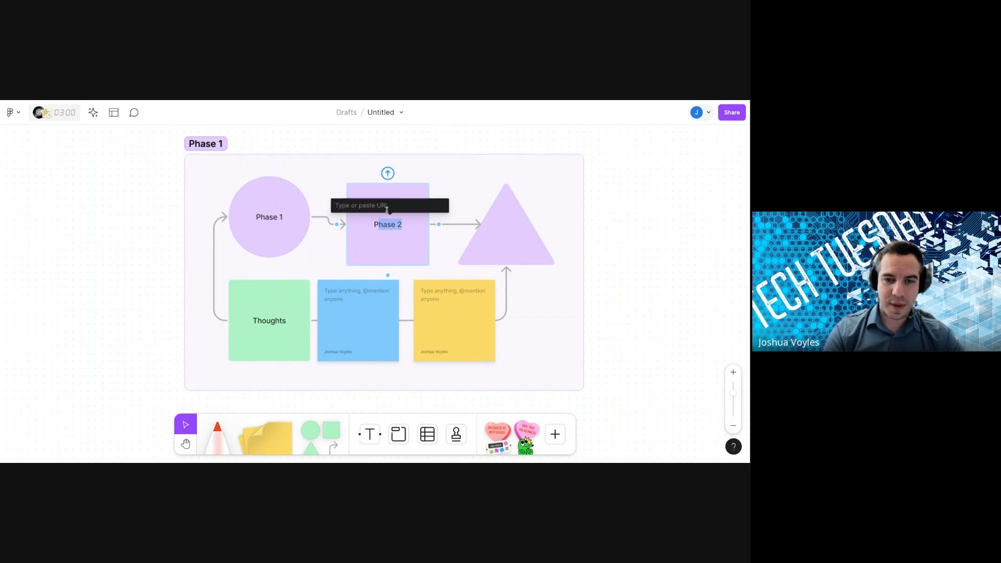
{"action": "left_click", "coordinate": [515, 343]}
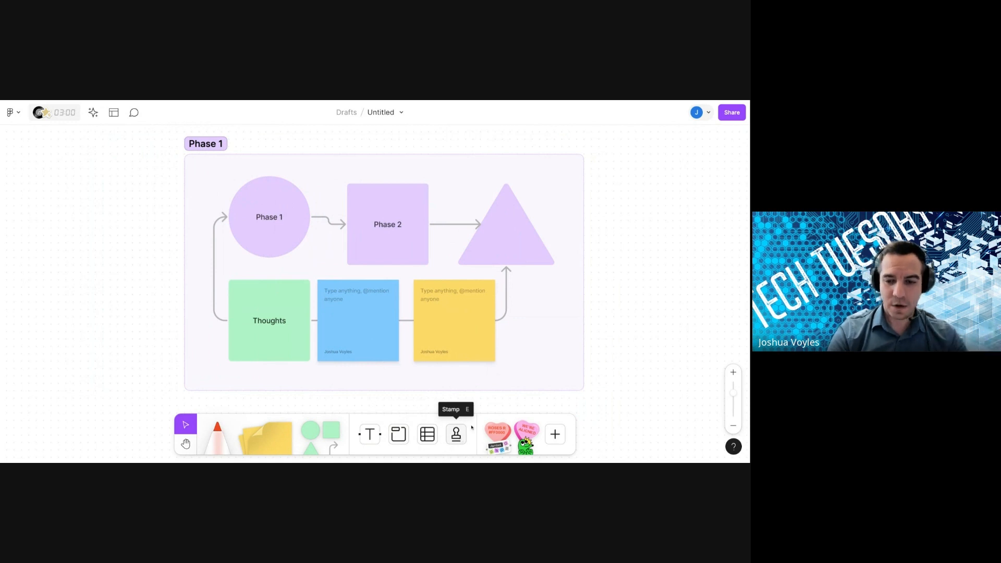
- Place blue dot stamps on the circle, the Phase 2 square and the Thoughts square, and two on the triangle
{"action": "left_click", "coordinate": [459, 436]}
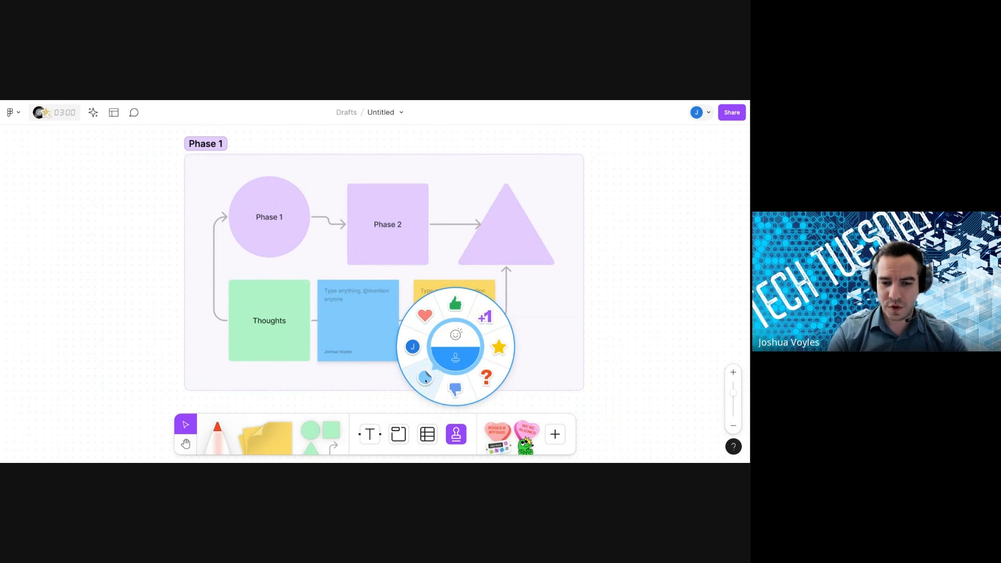
{"action": "left_click", "coordinate": [427, 382]}
{"action": "left_click", "coordinate": [532, 259]}
{"action": "left_click", "coordinate": [419, 261]}
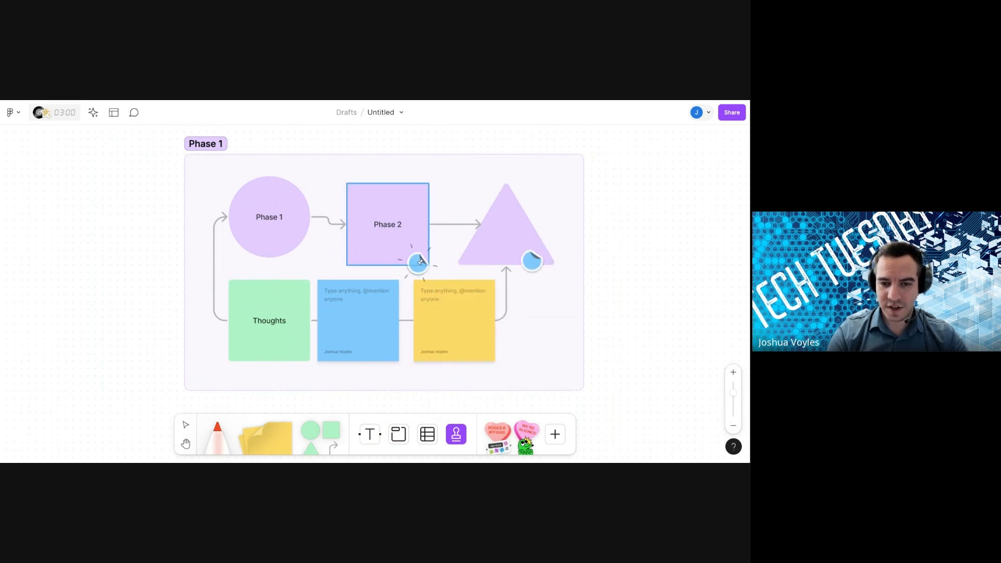
{"action": "left_click", "coordinate": [295, 246]}
{"action": "left_click", "coordinate": [499, 262]}
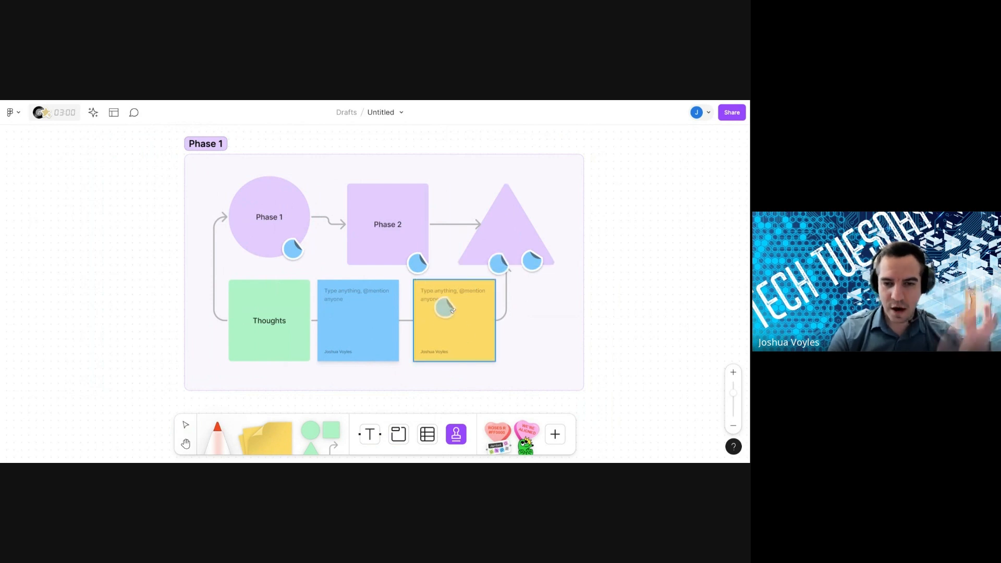
{"action": "left_click", "coordinate": [291, 359]}
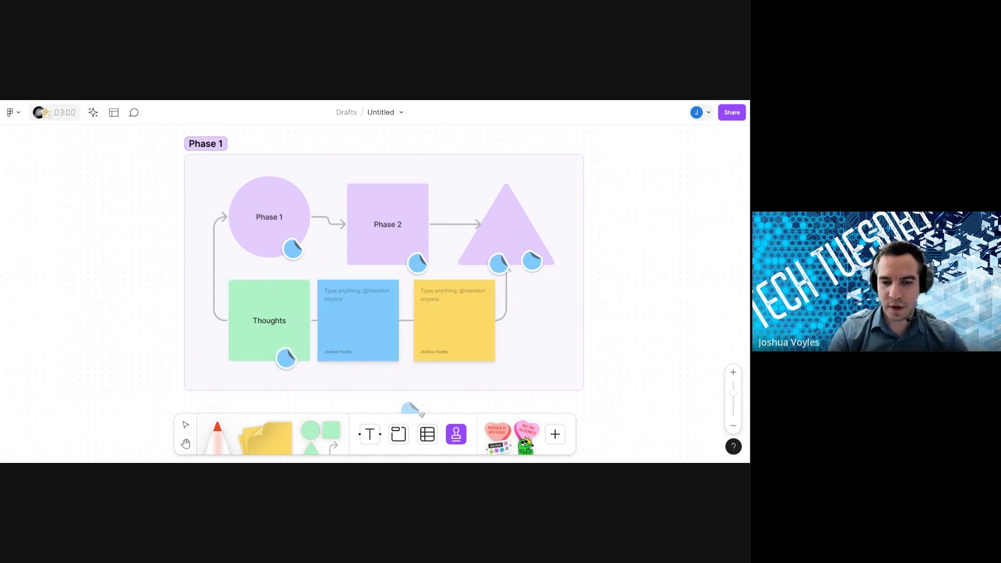
- Place a thumbs-up stamp on the lower edge of the triangle and another on the Phase 2 square
{"action": "left_click", "coordinate": [456, 434]}
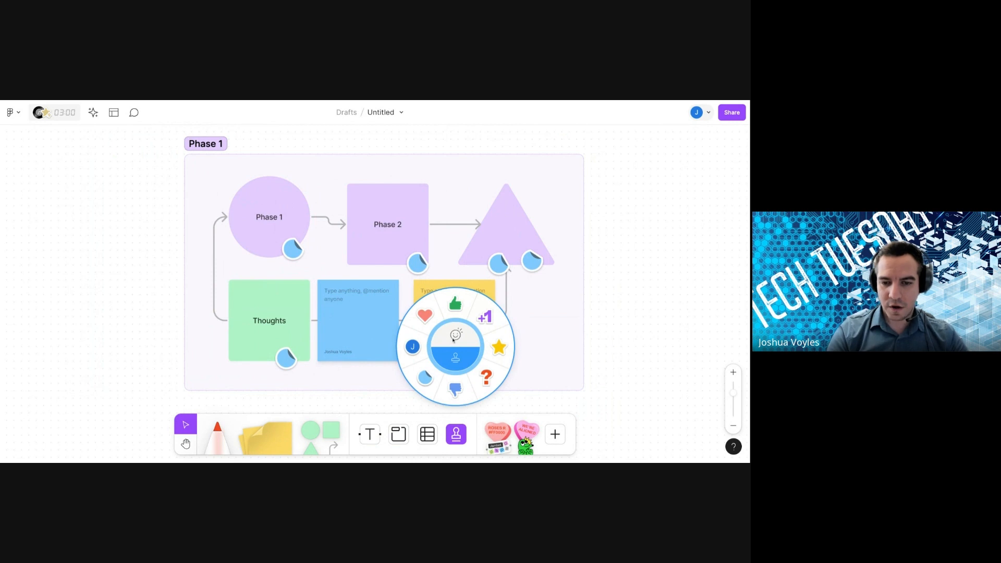
{"action": "left_click", "coordinate": [455, 303]}
{"action": "left_click", "coordinate": [474, 255]}
{"action": "left_click", "coordinate": [370, 263]}
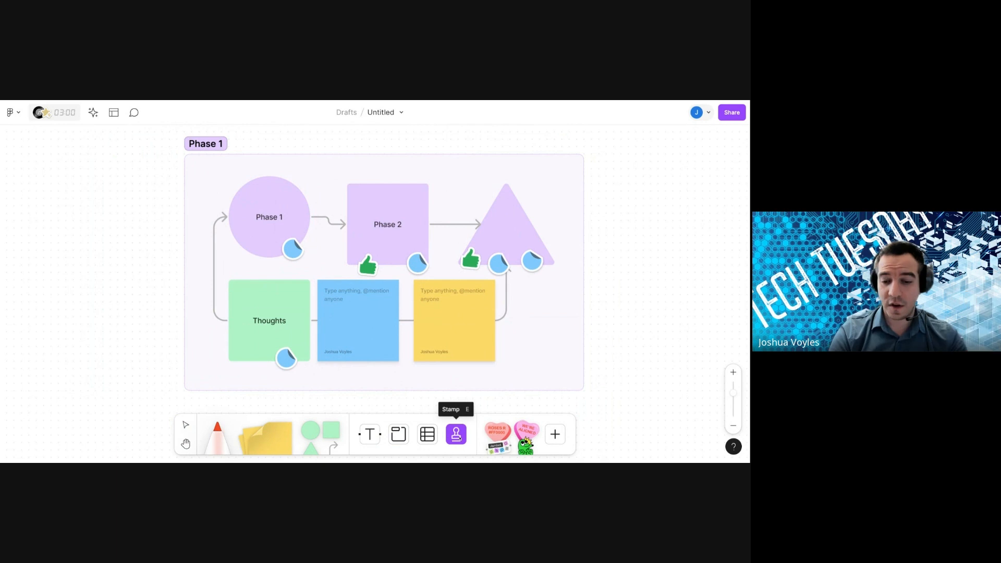
- Send a stream of fire emotes across the shapes and sticky notes in the section
{"action": "key", "text": "e"}
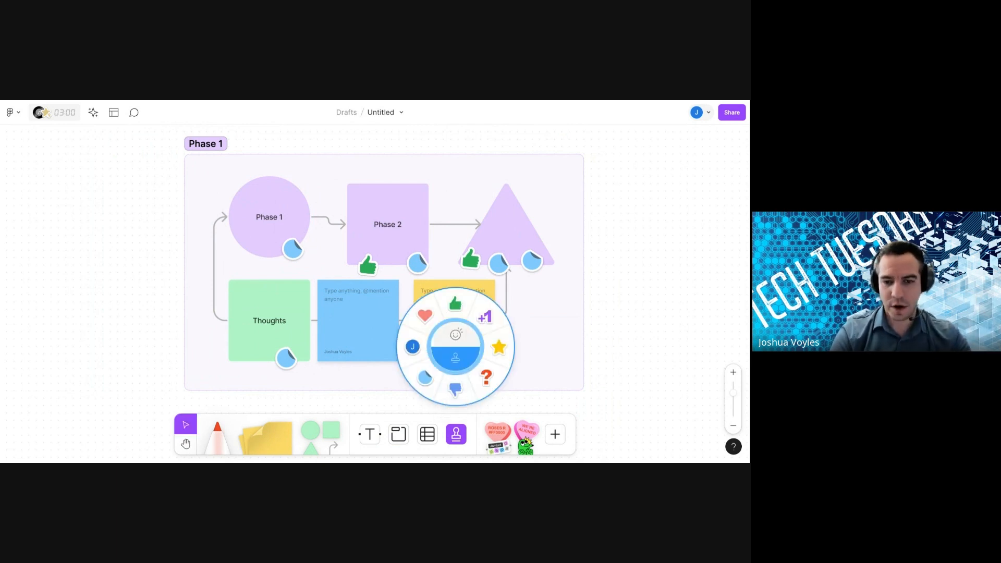
{"action": "left_click", "coordinate": [456, 335]}
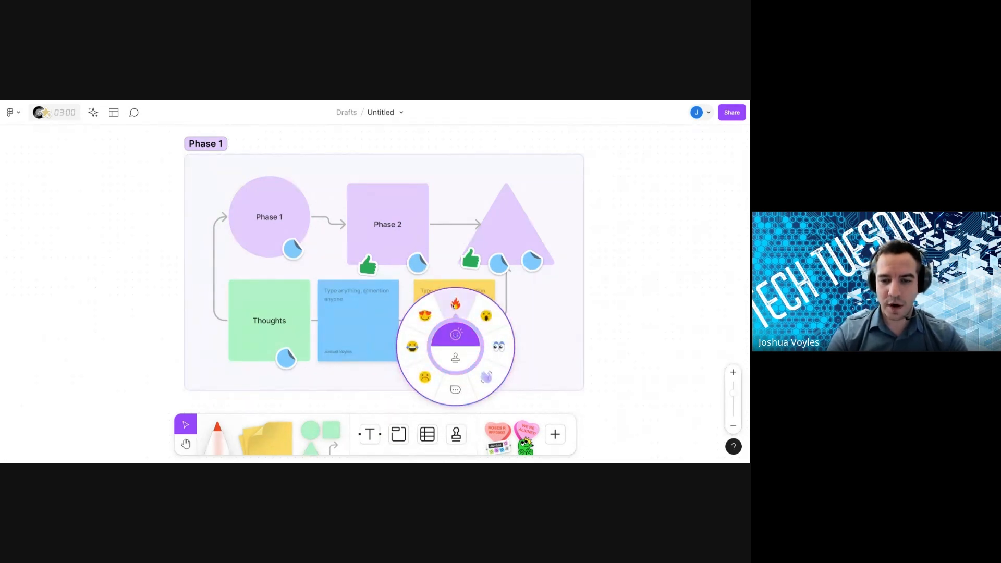
{"action": "left_click", "coordinate": [456, 306]}
{"action": "mouse_move", "coordinate": [539, 275]}
{"action": "left_mouse_down"}
{"action": "mouse_move", "coordinate": [492, 251]}
{"action": "mouse_move", "coordinate": [380, 273]}
{"action": "left_mouse_up"}
{"action": "mouse_move", "coordinate": [229, 288]}
{"action": "left_mouse_down"}
{"action": "mouse_move", "coordinate": [221, 290]}
{"action": "mouse_move", "coordinate": [249, 308]}
{"action": "left_mouse_up"}
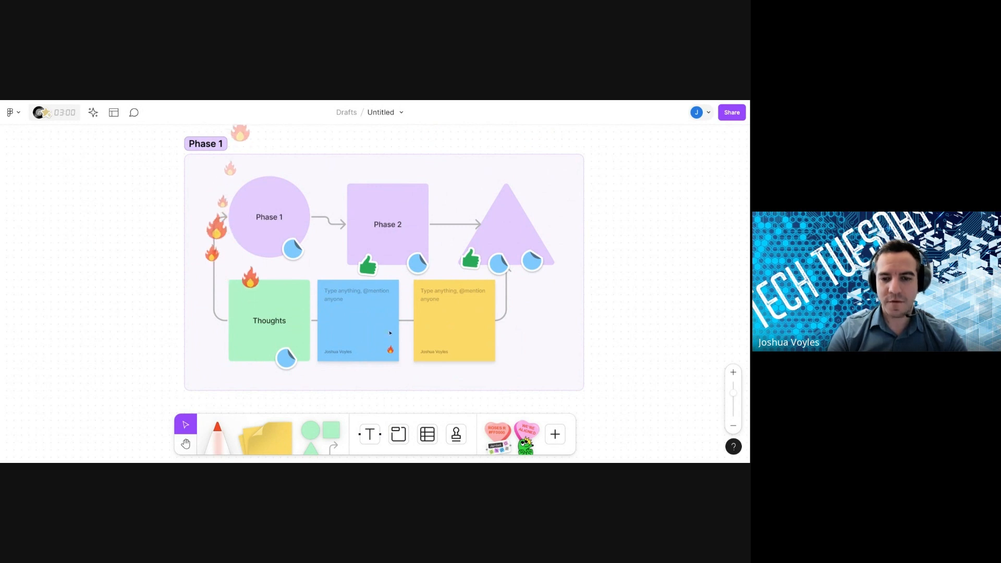
{"action": "left_click", "coordinate": [474, 339]}
{"action": "left_click", "coordinate": [492, 344]}
- Send surprised-face emotes from the yellow sticky note over to the Phase 2 square
{"action": "key", "text": "e"}
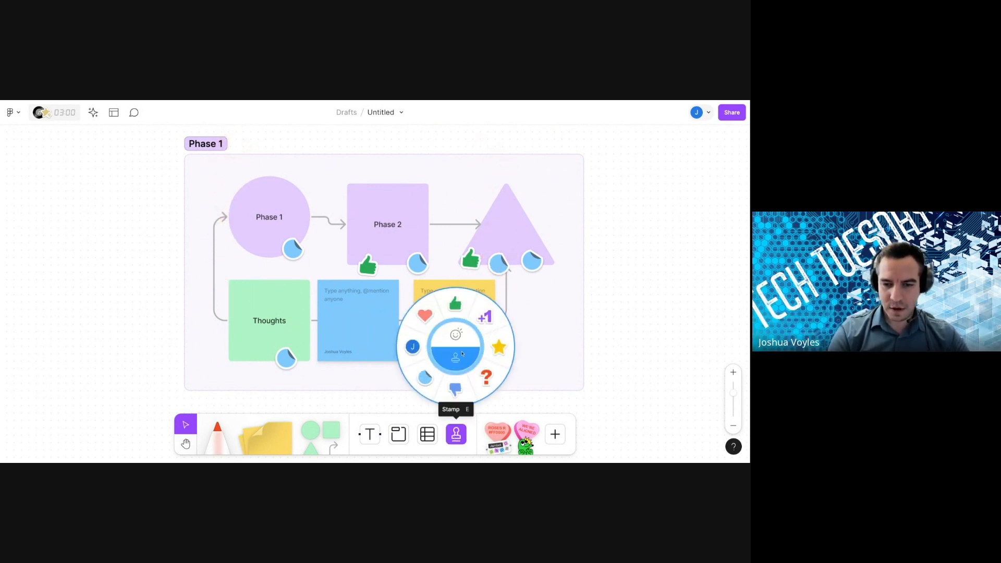
{"action": "left_click", "coordinate": [457, 337]}
{"action": "left_click", "coordinate": [480, 314]}
{"action": "mouse_move", "coordinate": [478, 307]}
{"action": "left_mouse_down"}
{"action": "mouse_move", "coordinate": [478, 290]}
{"action": "mouse_move", "coordinate": [386, 260]}
{"action": "left_mouse_up"}
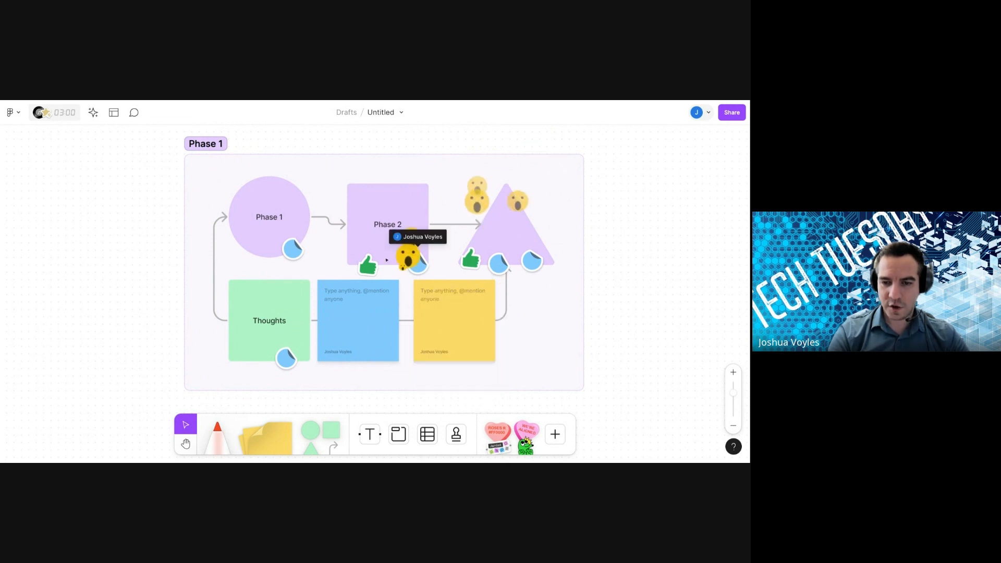
- Stamp a red question mark on the triangle's lower right corner, and close the stamp wheel
{"action": "left_click", "coordinate": [457, 434]}
{"action": "left_click", "coordinate": [485, 376]}
{"action": "left_click", "coordinate": [548, 258]}
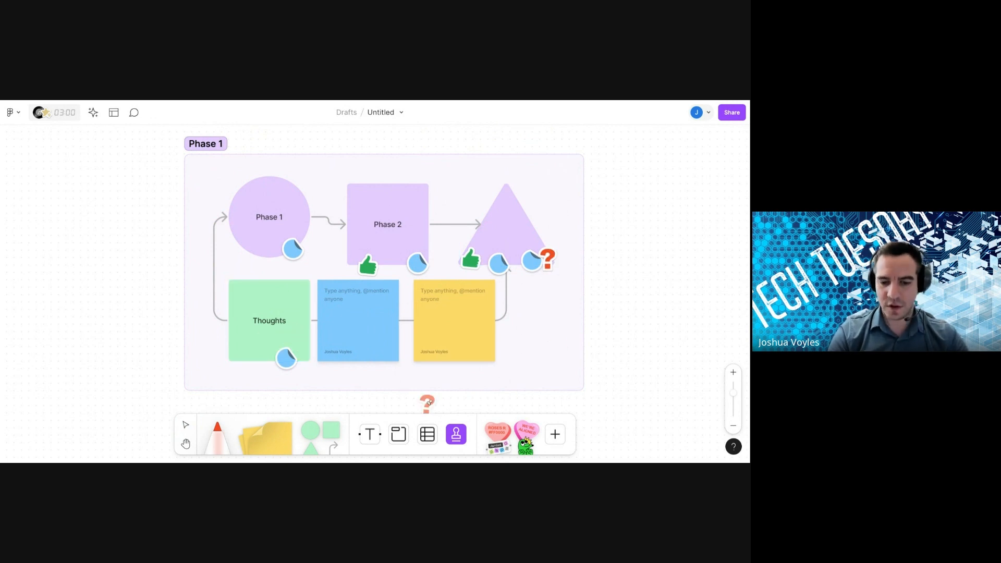
{"action": "left_click", "coordinate": [455, 438]}
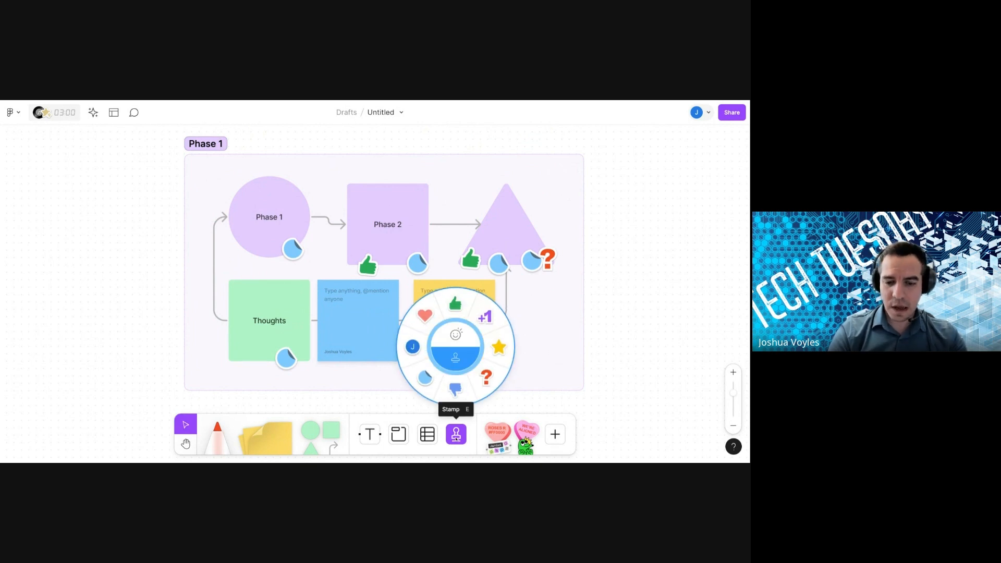
{"action": "left_click", "coordinate": [534, 348]}
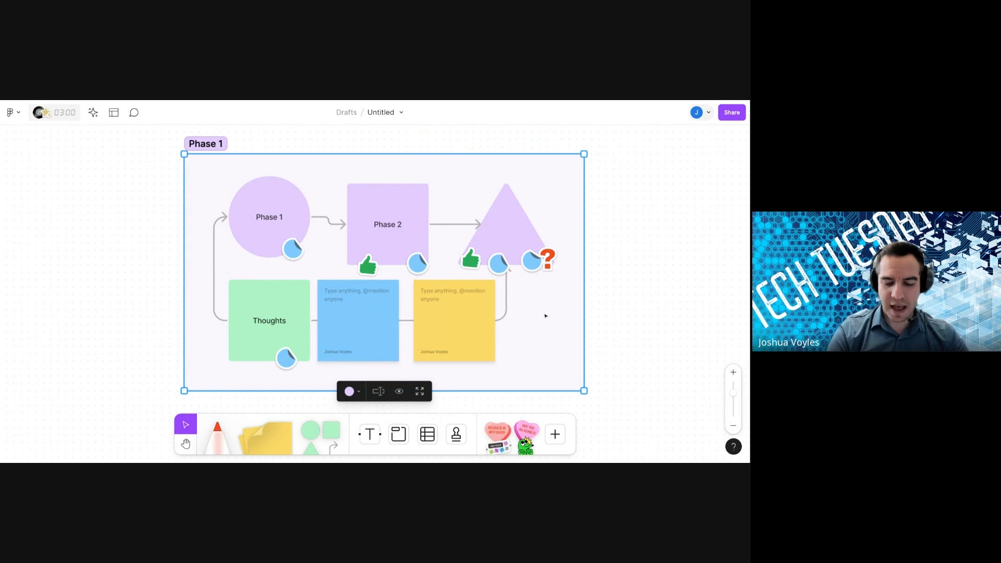
- Show the cursor chat message "I have question!" beside the Phase 2 square and sticky notes, and end the chat
{"action": "key", "text": "/"}
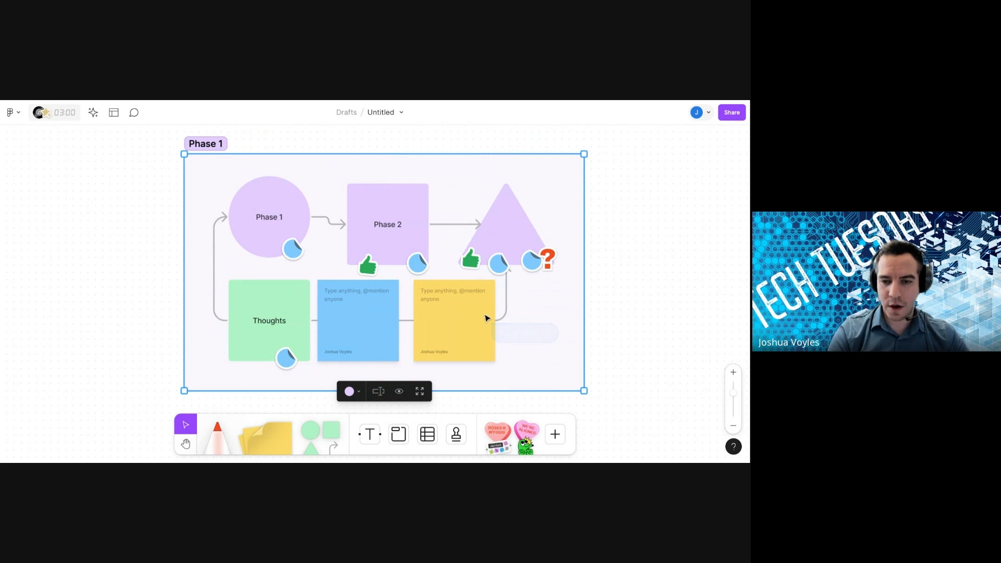
{"action": "key", "text": "slash"}
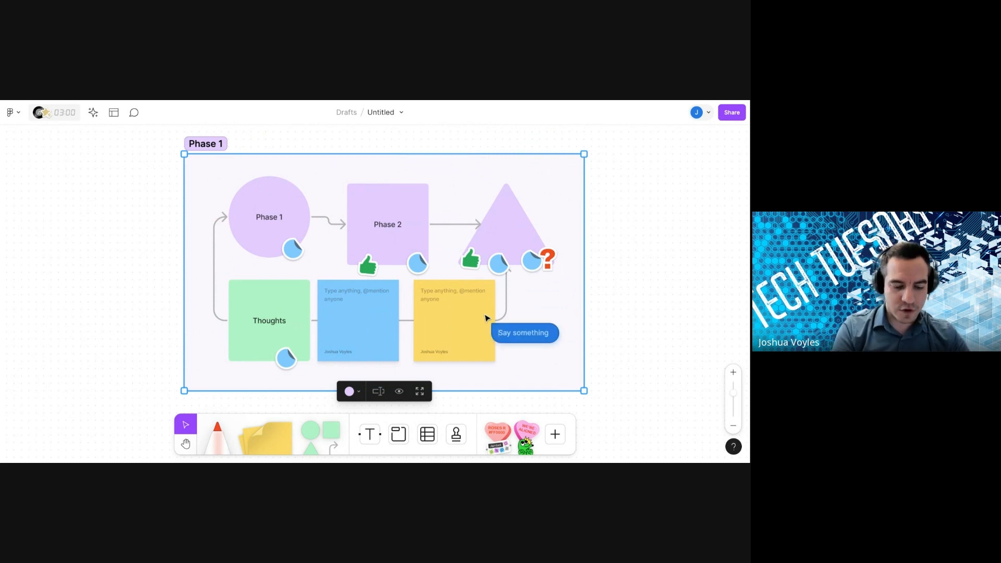
{"action": "type", "text": "I have"}
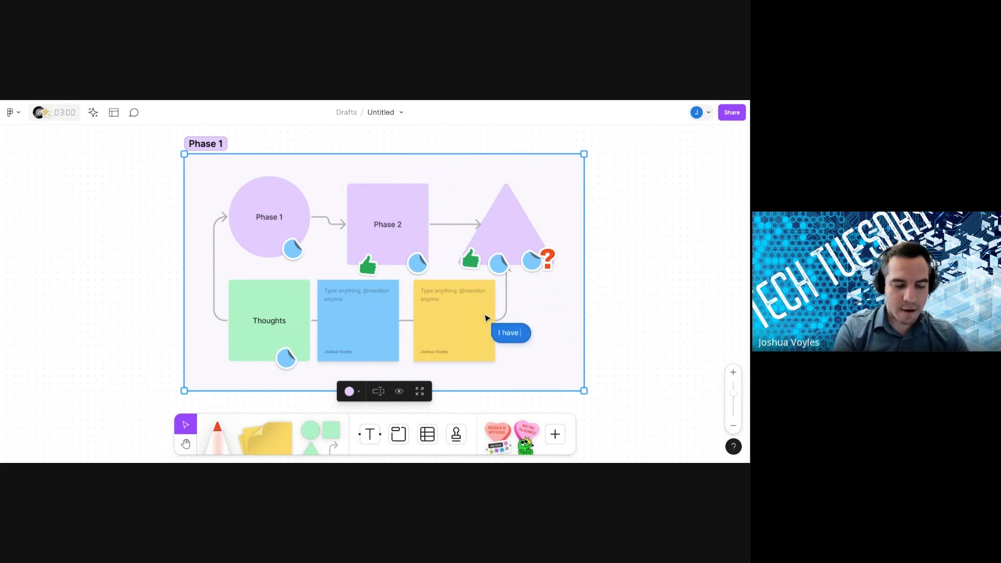
{"action": "type", "text": " qu"}
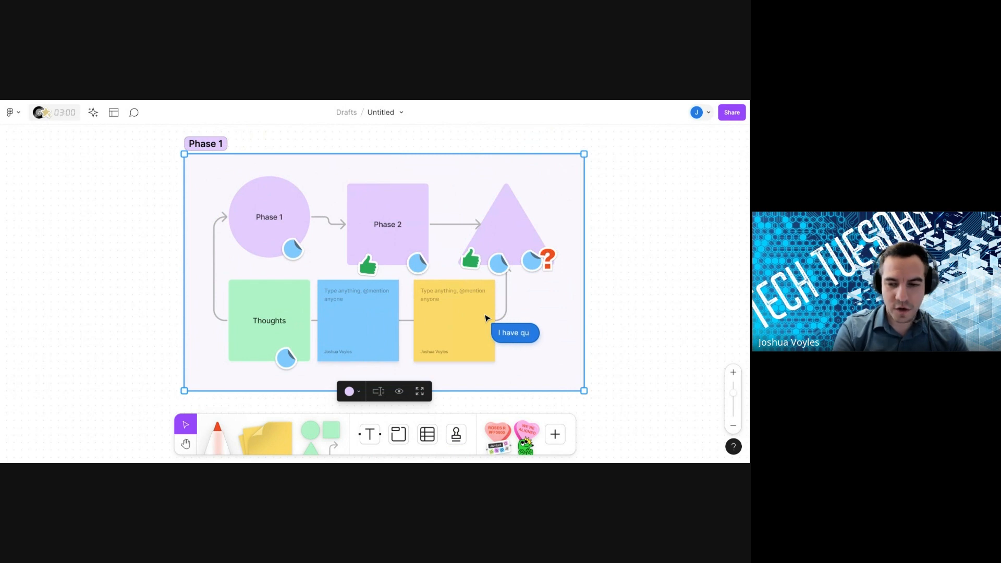
{"action": "type", "text": "estion!"}
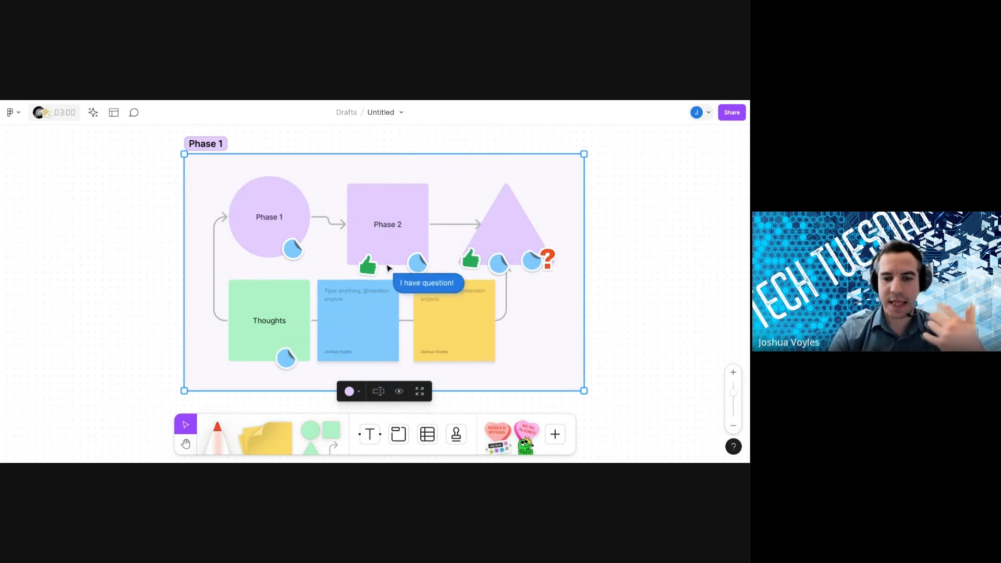
{"action": "left_click", "coordinate": [470, 328]}
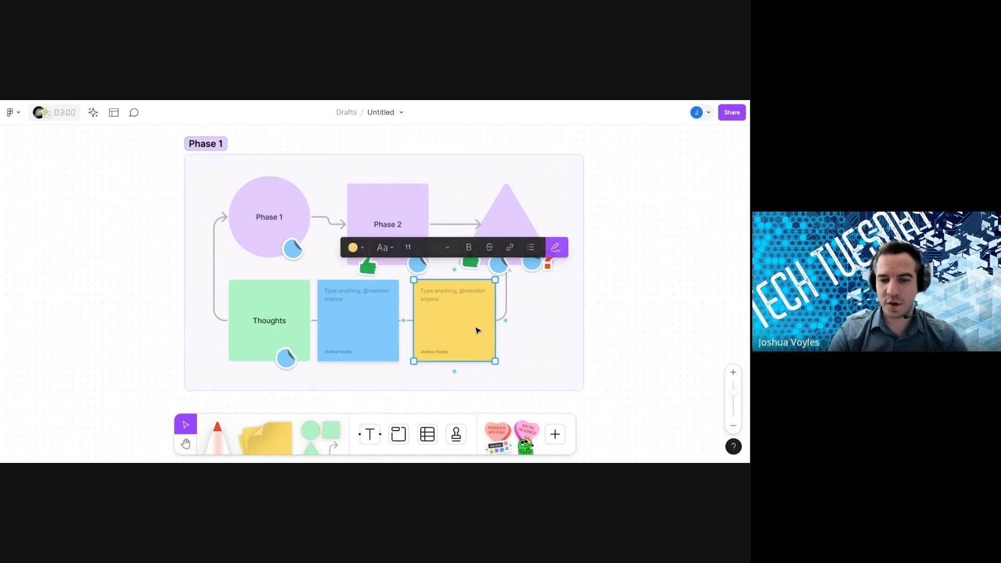
{"action": "left_click", "coordinate": [541, 346]}
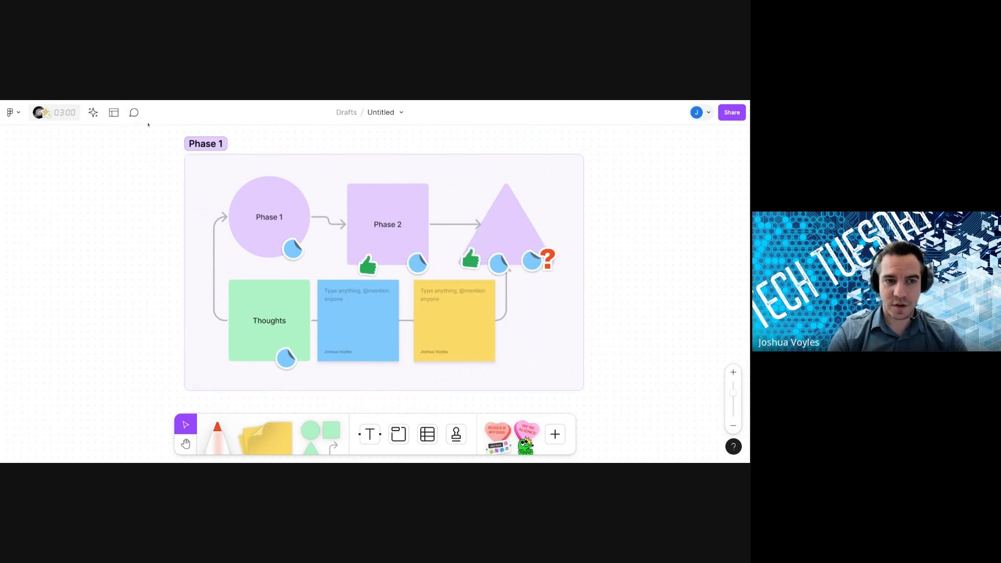
- Draft the comment "Tell me more...", move its pin to the Phase 2 square's upper left corner, and discard it unposted
{"action": "left_click", "coordinate": [134, 114]}
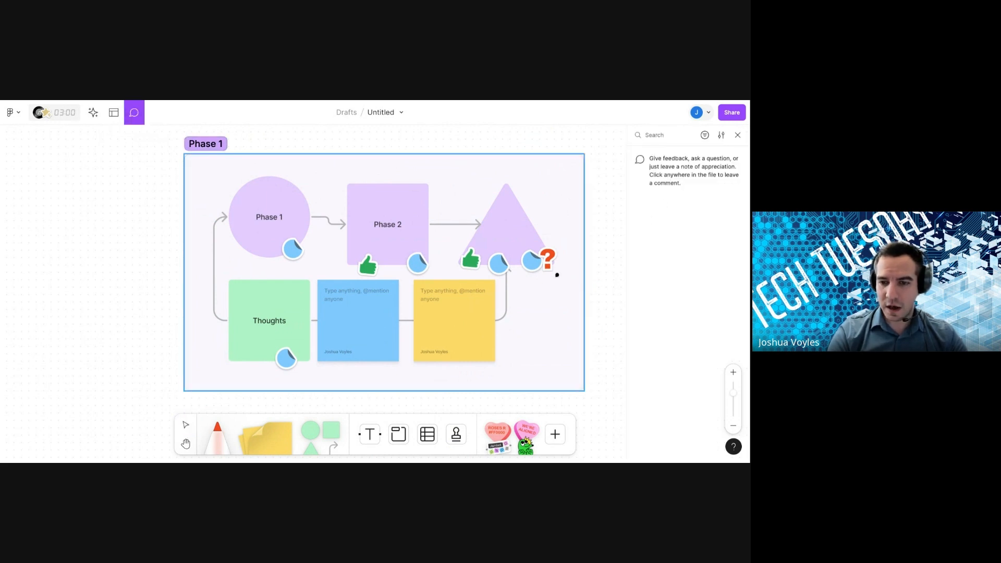
{"action": "left_click", "coordinate": [551, 292]}
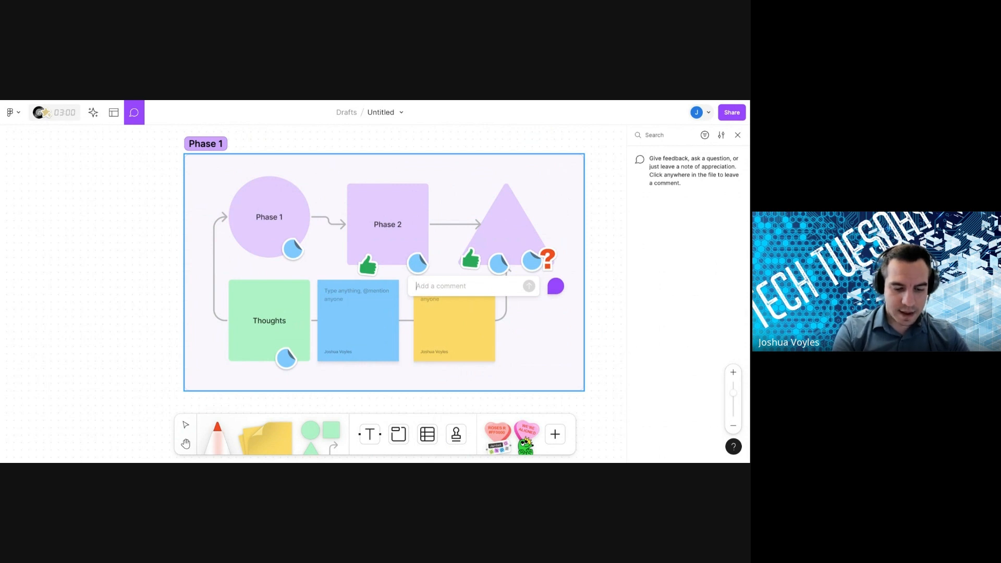
{"action": "type", "text": "Tell me more..."}
{"action": "left_click_drag", "start_coordinate": [557, 286], "coordinate": [363, 193]}
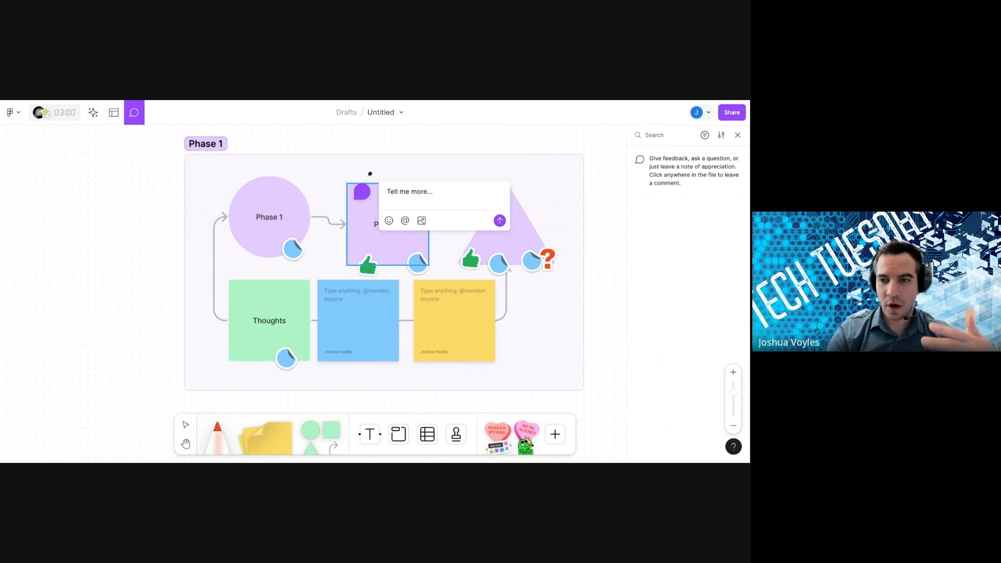
{"action": "left_click_drag", "start_coordinate": [363, 190], "coordinate": [343, 181]}
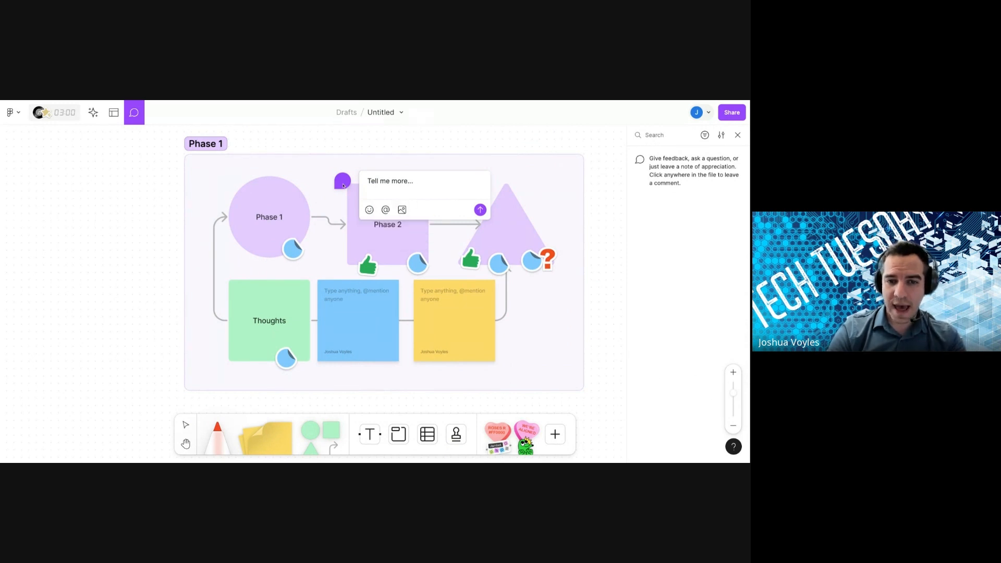
{"action": "left_click", "coordinate": [738, 135]}
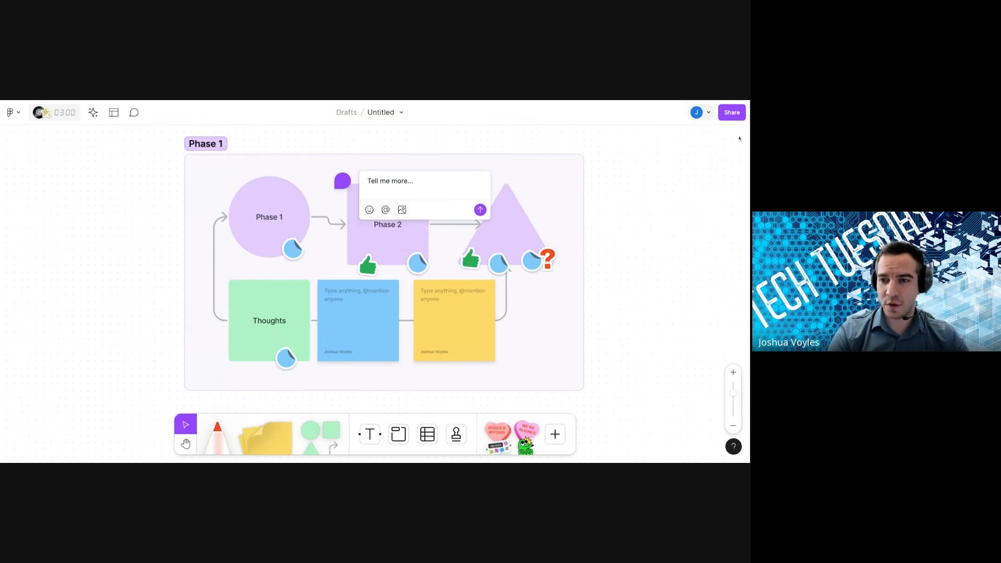
{"action": "left_click", "coordinate": [569, 203]}
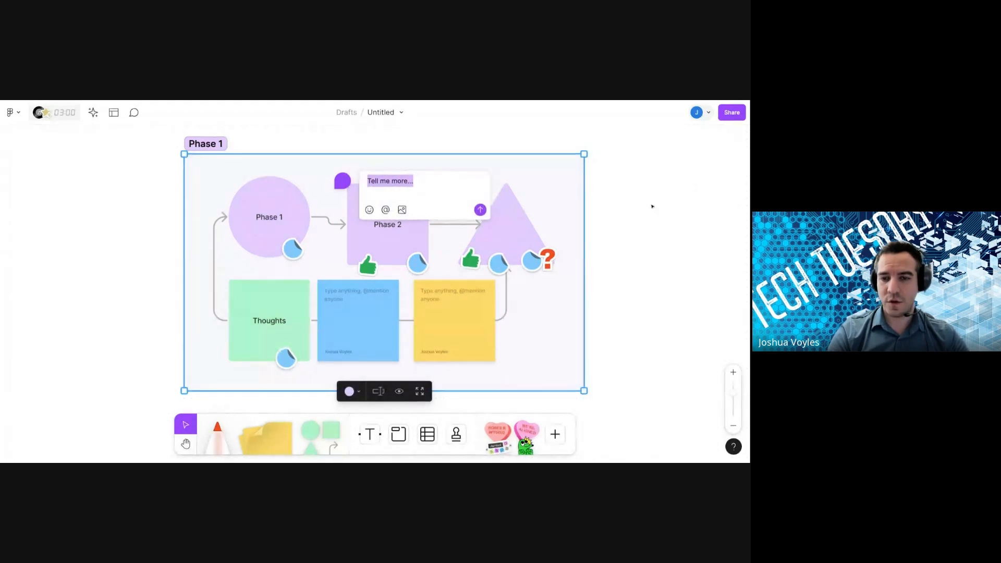
{"action": "left_click", "coordinate": [614, 213]}
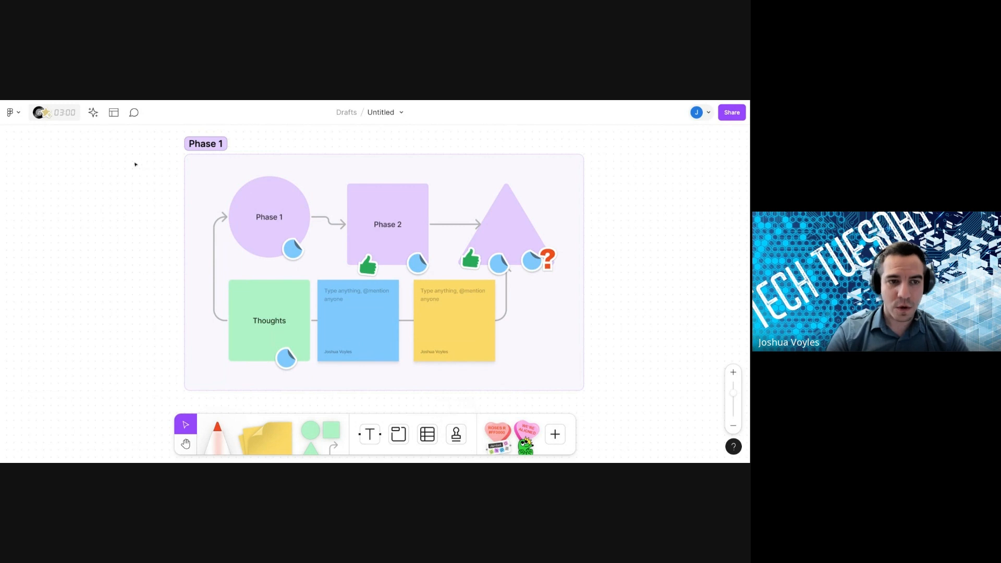
- Start a spotlight session so collaborators follow the presenter's view, and stop it again
{"action": "left_click", "coordinate": [699, 116]}
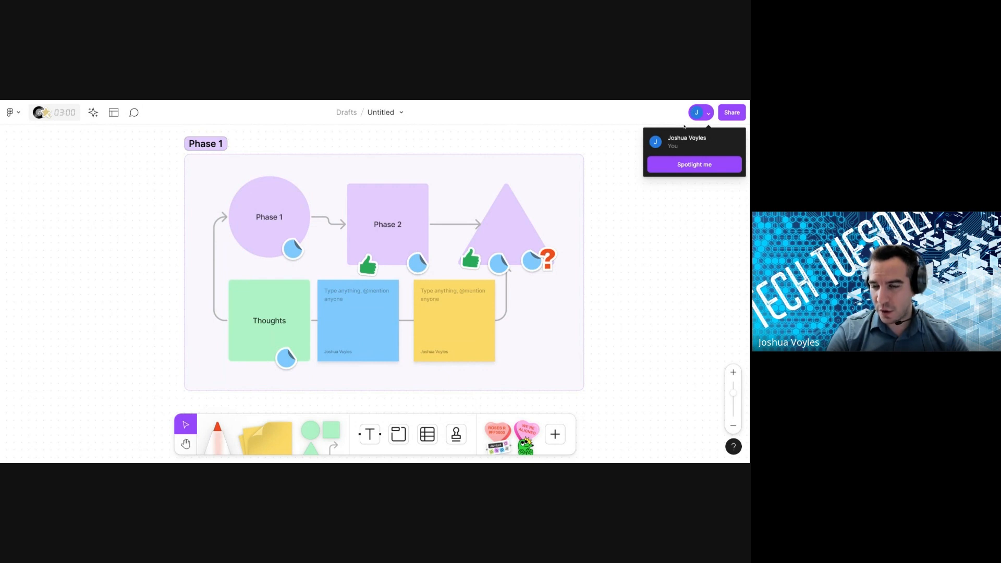
{"action": "left_click", "coordinate": [691, 166]}
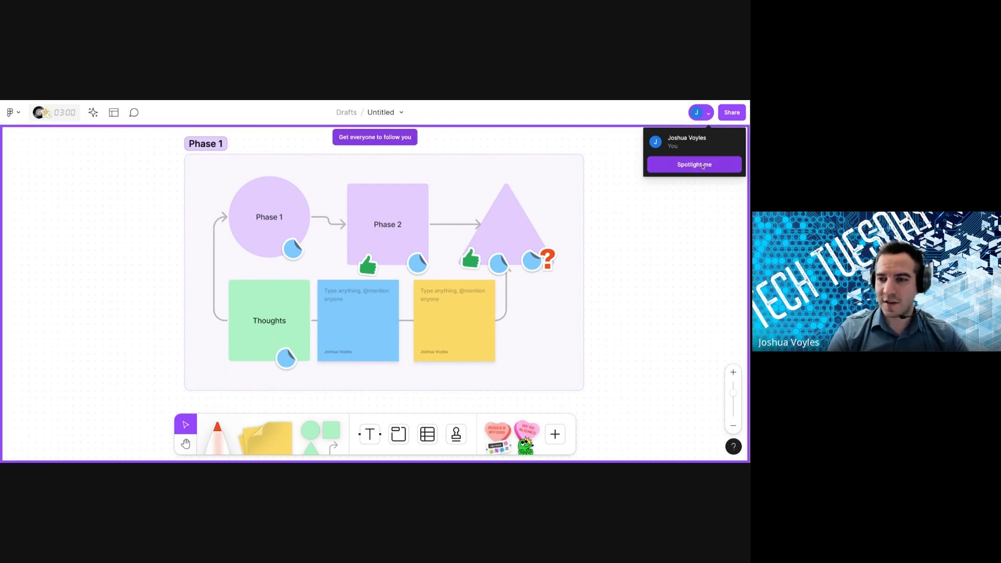
{"action": "left_click", "coordinate": [703, 164]}
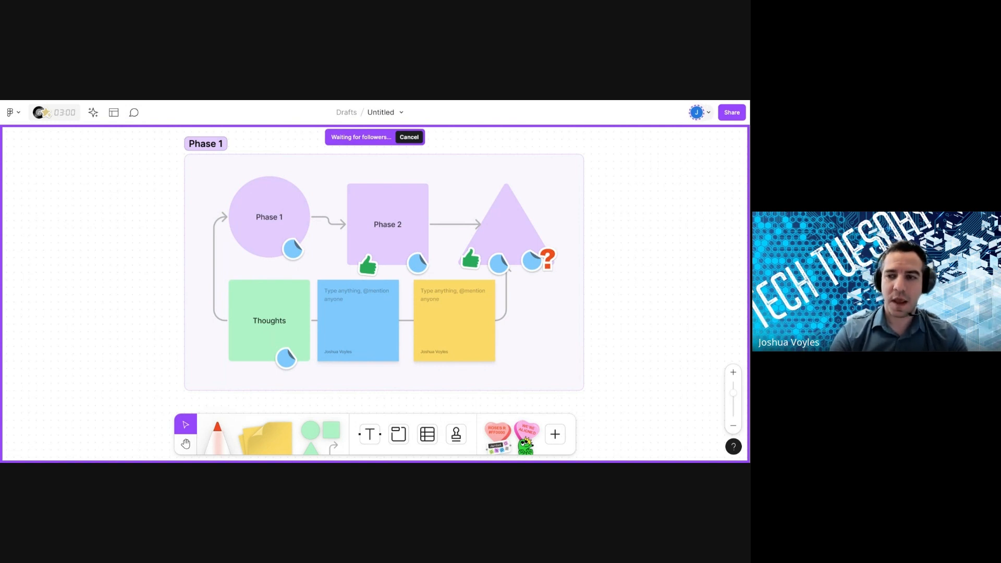
{"action": "left_click", "coordinate": [701, 117]}
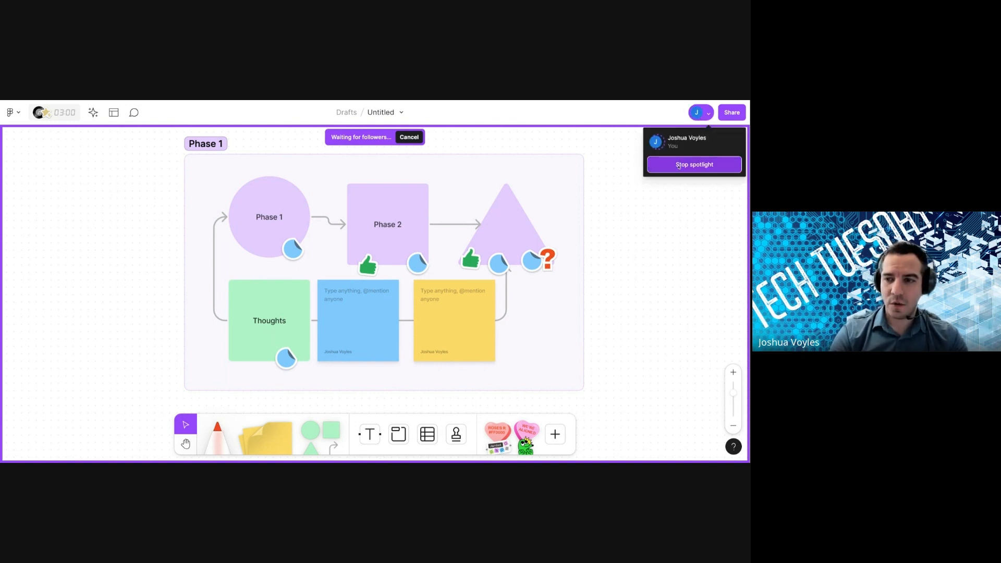
{"action": "left_click", "coordinate": [704, 165]}
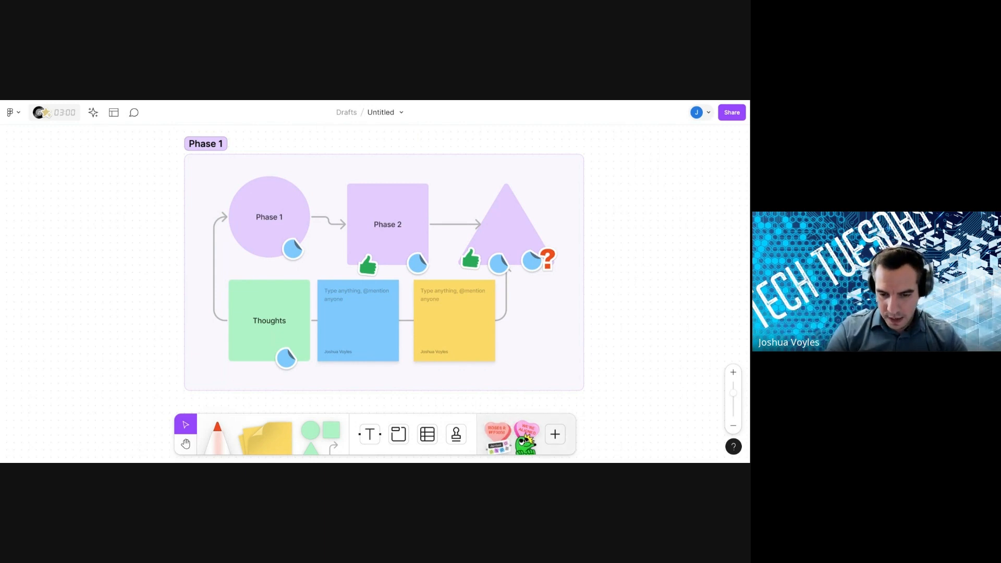
- Browse the sticker libraries and place the green character sticker with the yellow crown over the section's lower left corner
{"action": "left_click", "coordinate": [555, 433]}
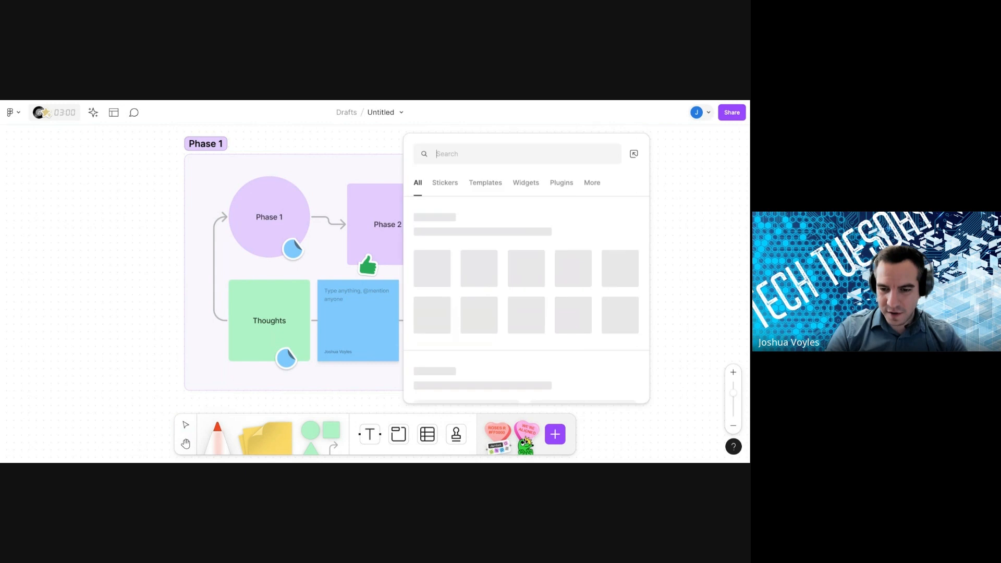
{"action": "left_click", "coordinate": [446, 184]}
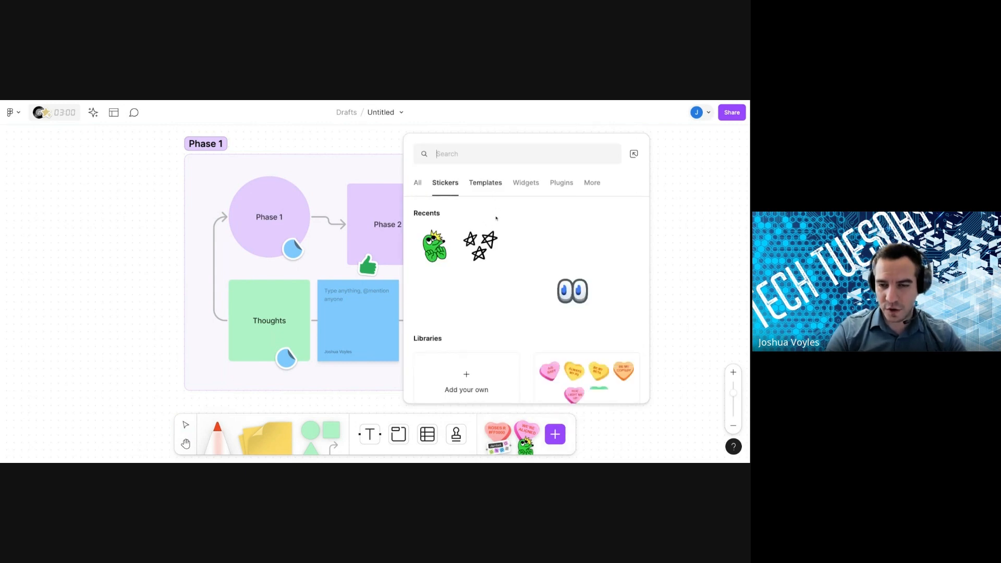
{"action": "scroll", "coordinate": [540, 312], "scroll_direction": "down", "scroll_amount": 3}
{"action": "scroll", "coordinate": [541, 308], "scroll_direction": "up", "scroll_amount": 2}
{"action": "scroll", "coordinate": [578, 285], "scroll_direction": "down", "scroll_amount": 5}
{"action": "scroll", "coordinate": [578, 285], "scroll_direction": "down", "scroll_amount": 10}
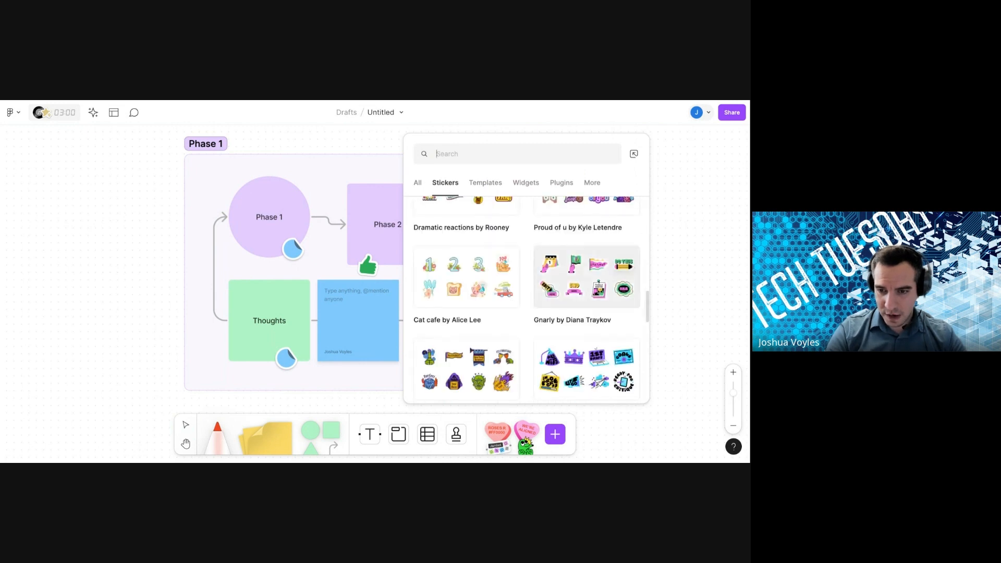
{"action": "scroll", "coordinate": [559, 305], "scroll_direction": "up", "scroll_amount": 1}
{"action": "scroll", "coordinate": [559, 305], "scroll_direction": "up", "scroll_amount": 15}
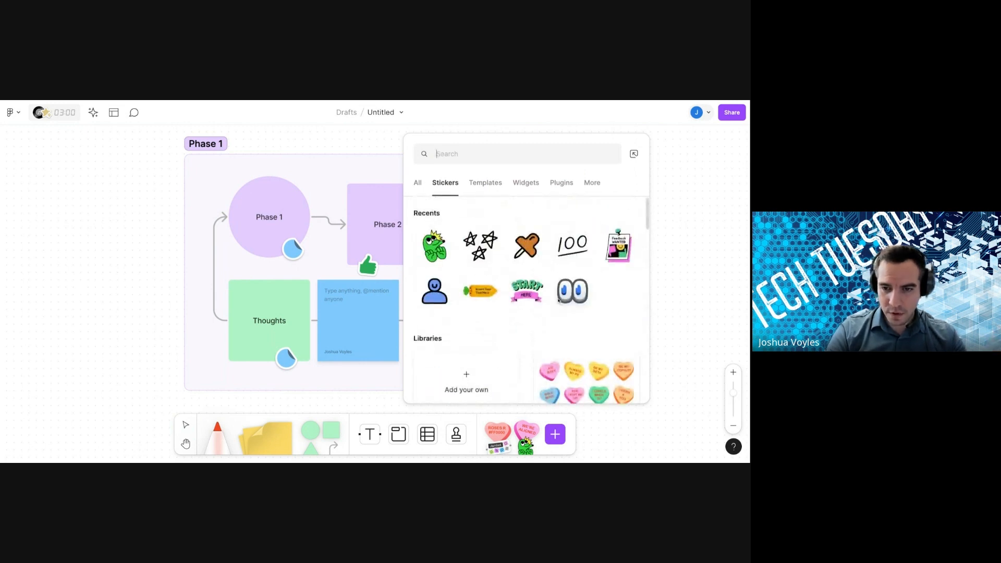
{"action": "left_click", "coordinate": [447, 252]}
{"action": "left_click_drag", "start_coordinate": [419, 271], "coordinate": [256, 326]}
{"action": "left_click_drag", "start_coordinate": [273, 287], "coordinate": [233, 321]}
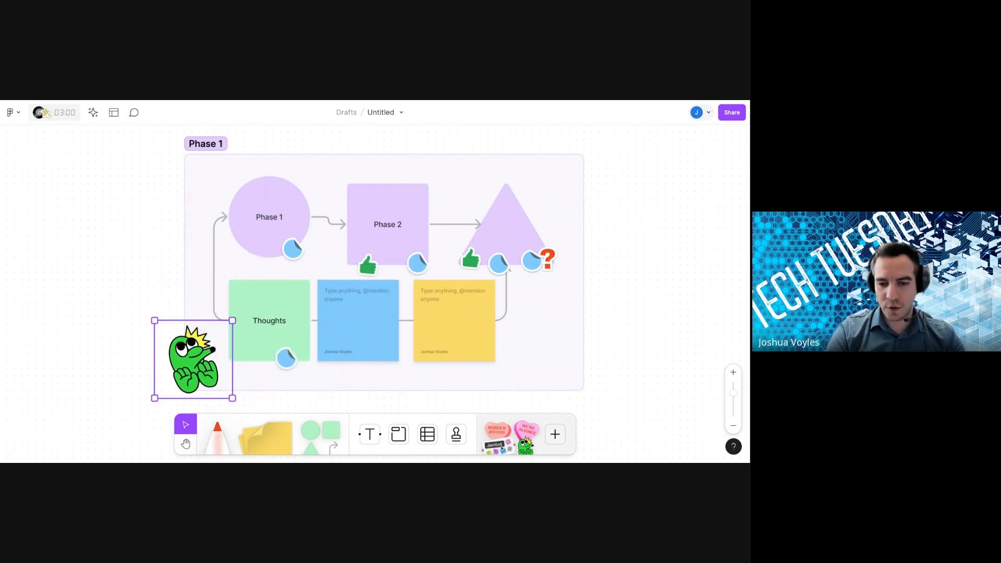
- Add the sticker of three hand-drawn stars, shrink it, and position it in the section's lower right corner
{"action": "left_click", "coordinate": [499, 445]}
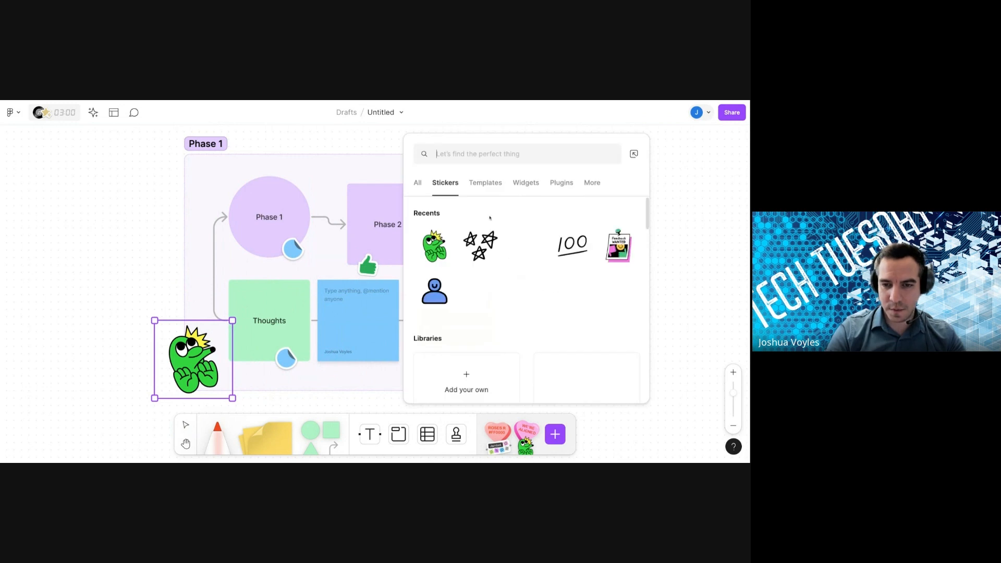
{"action": "left_click", "coordinate": [483, 242]}
{"action": "left_click_drag", "start_coordinate": [365, 307], "coordinate": [542, 344]}
{"action": "left_click_drag", "start_coordinate": [595, 395], "coordinate": [547, 394]}
{"action": "left_click_drag", "start_coordinate": [518, 344], "coordinate": [542, 354]}
{"action": "left_click", "coordinate": [615, 333]}
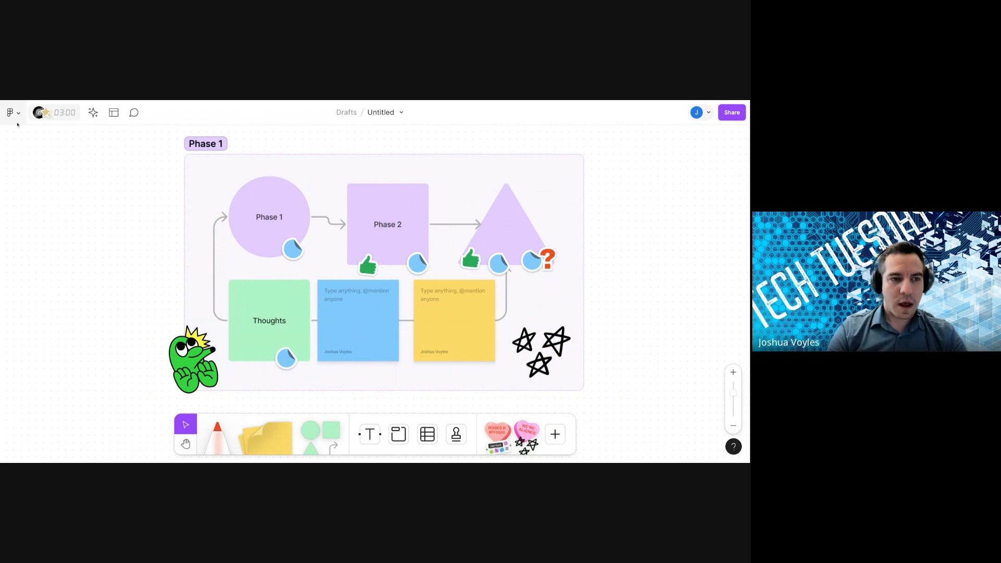
- Adjust the music volume and play the Lo-fi hip hop track for the board
{"action": "left_click", "coordinate": [61, 115]}
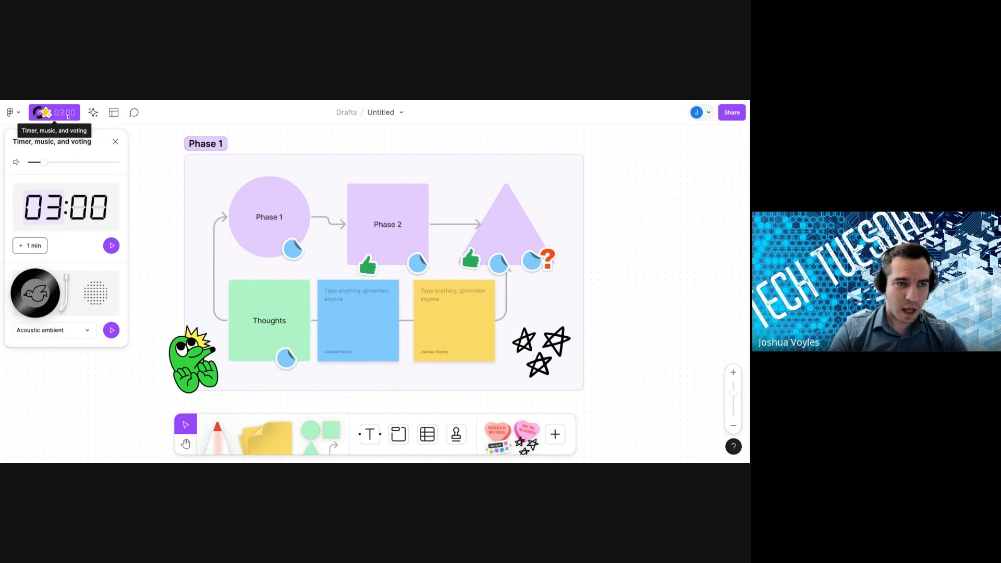
{"action": "left_click", "coordinate": [46, 163]}
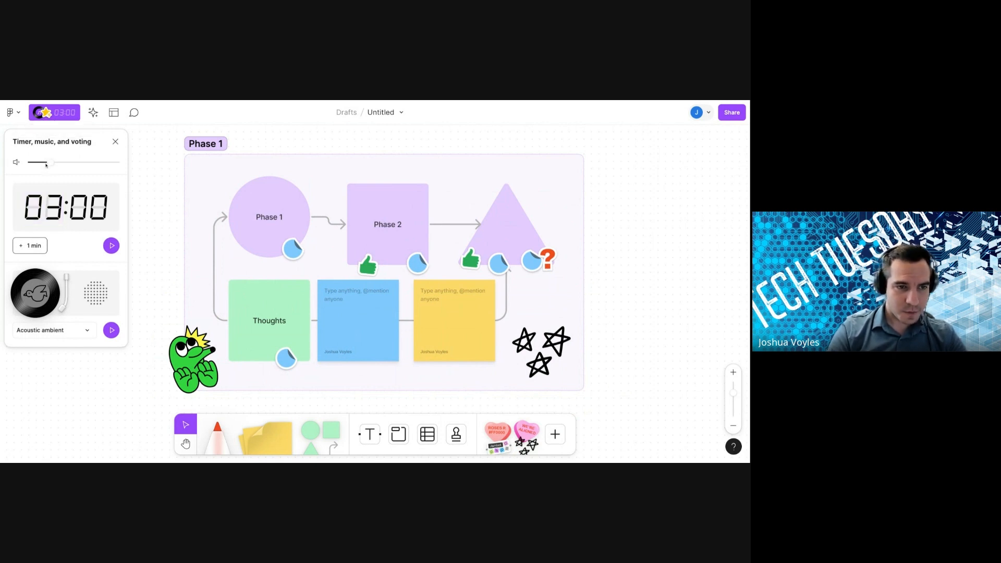
{"action": "left_click", "coordinate": [58, 309]}
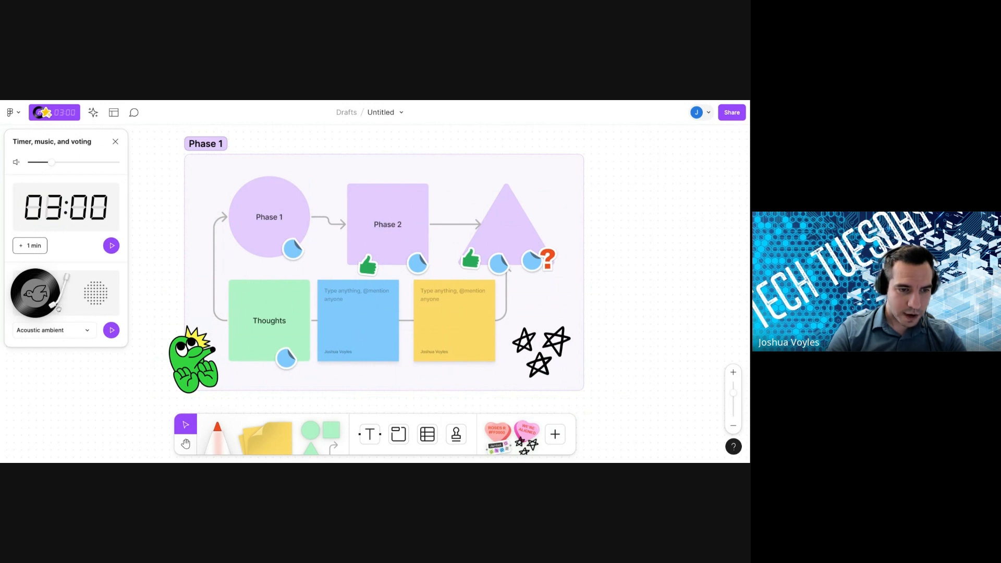
{"action": "left_click", "coordinate": [42, 334]}
{"action": "left_click", "coordinate": [48, 343]}
{"action": "left_click", "coordinate": [51, 330]}
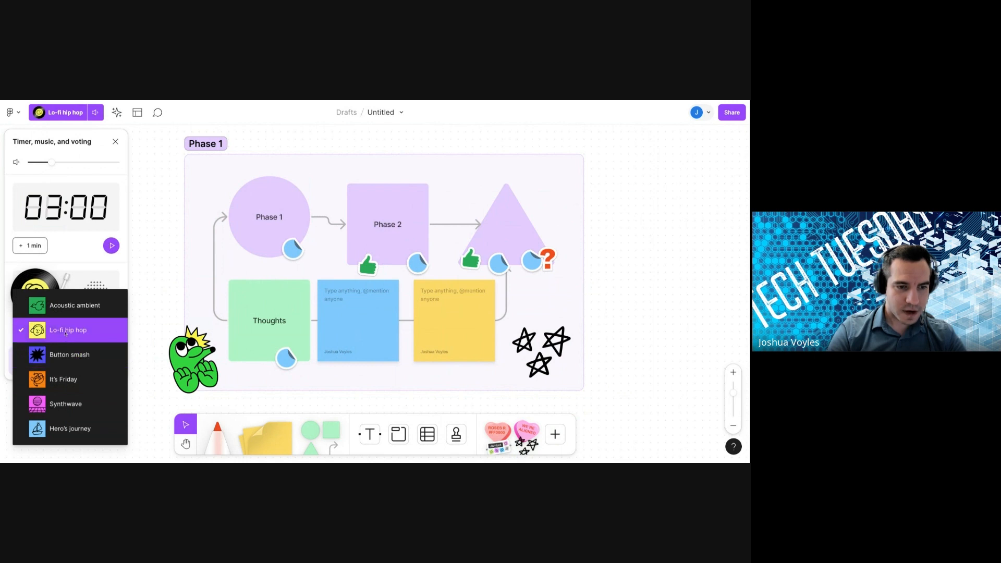
{"action": "left_click", "coordinate": [66, 331]}
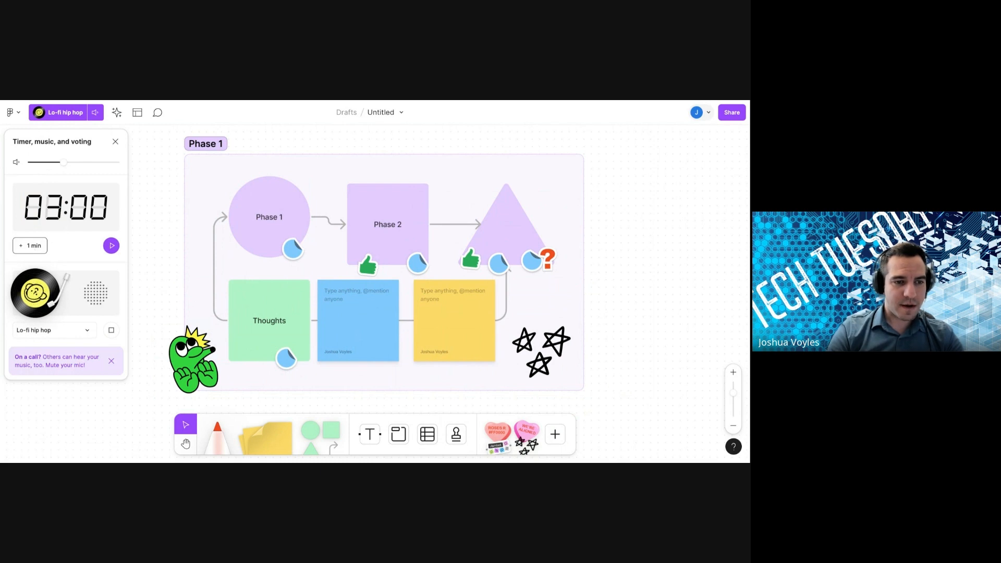
- Start the 3-minute timer and lower the music volume to about one fifth, leaving both running
{"action": "left_click", "coordinate": [111, 245]}
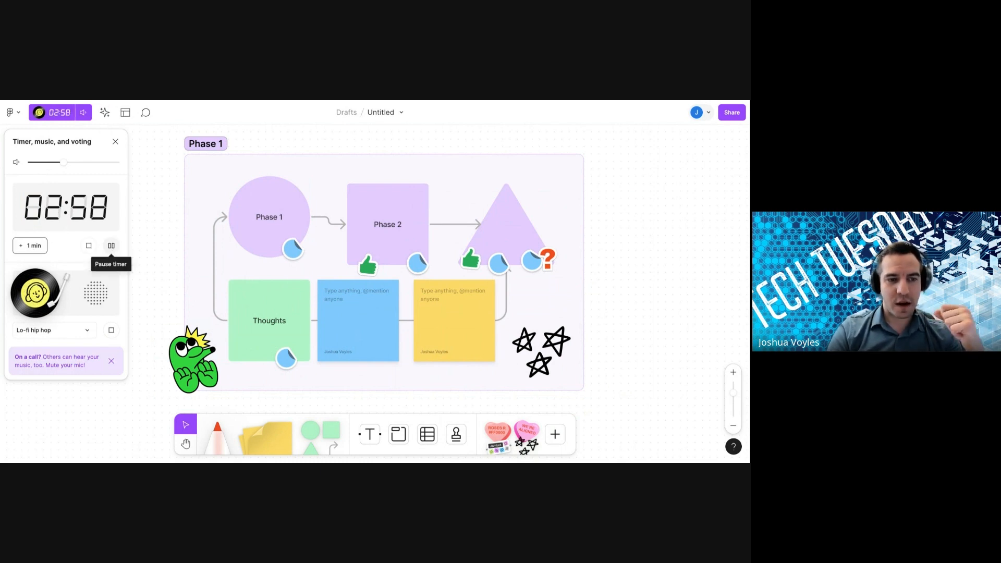
{"action": "left_click_drag", "start_coordinate": [63, 162], "coordinate": [46, 162]}
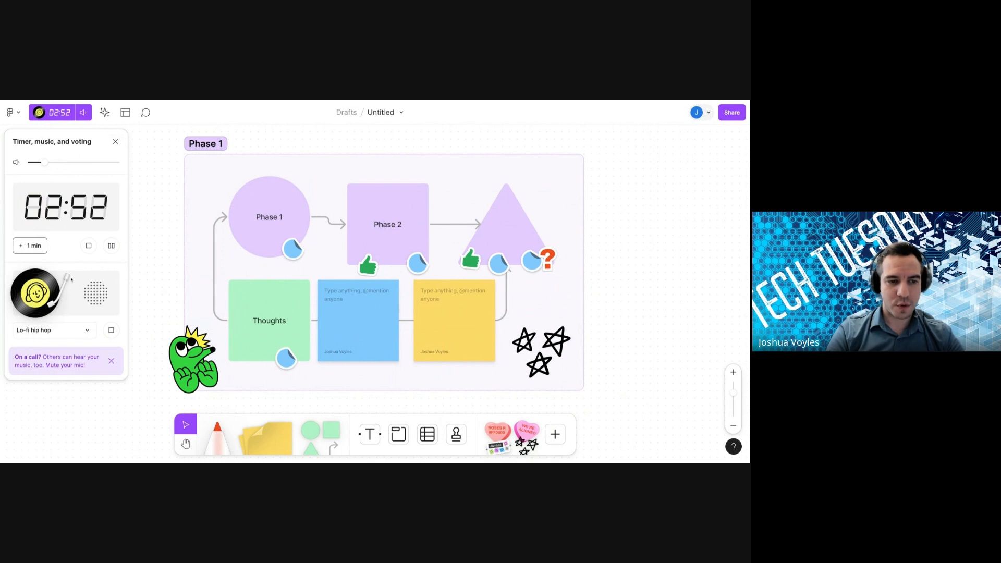
{"action": "left_click", "coordinate": [115, 142]}
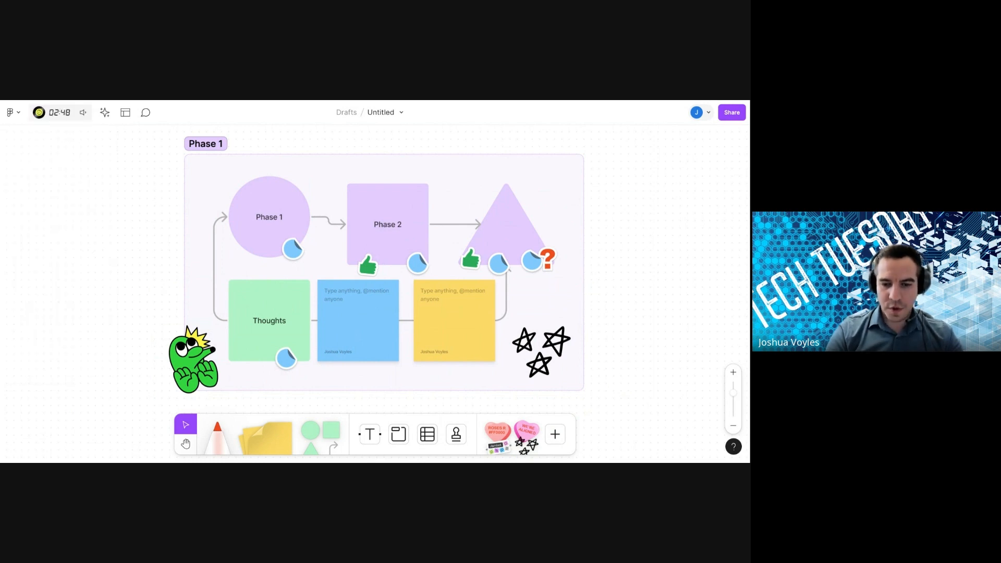
{"action": "left_click", "coordinate": [373, 378]}
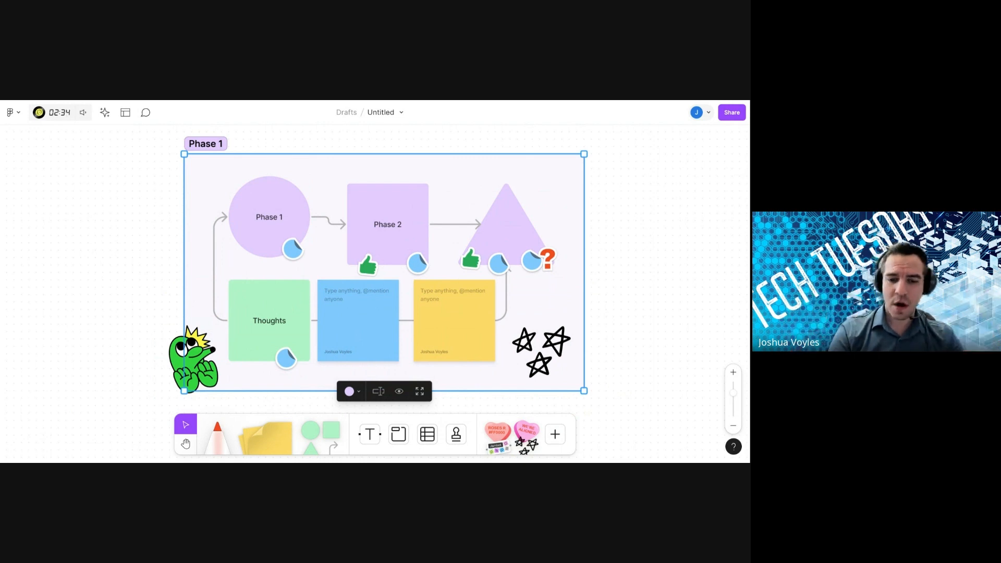
- Select the whole Phase 1 section and lock it, then test the lock on the yellow sticky note
{"action": "left_click", "coordinate": [268, 238]}
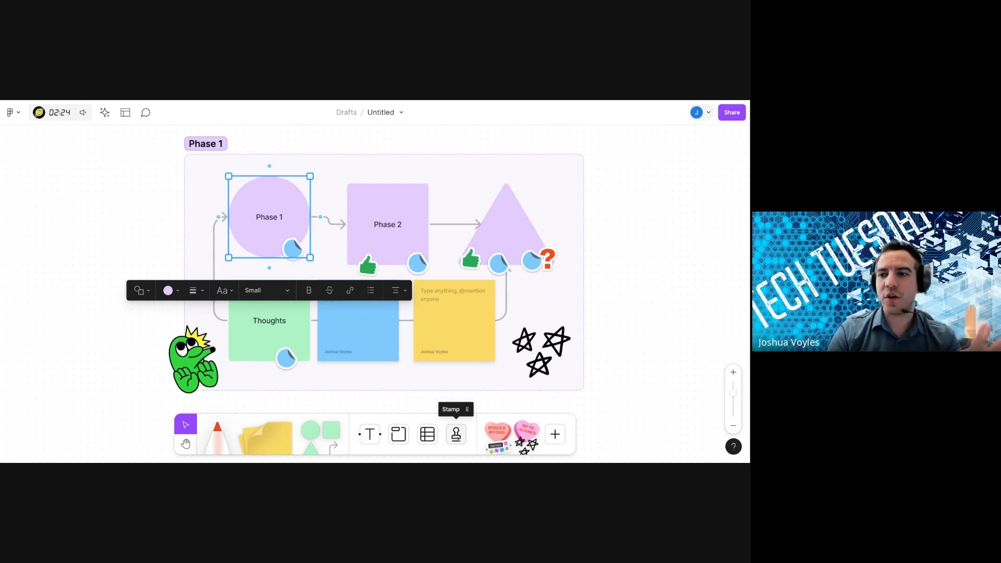
{"action": "left_click_drag", "start_coordinate": [139, 142], "coordinate": [623, 405]}
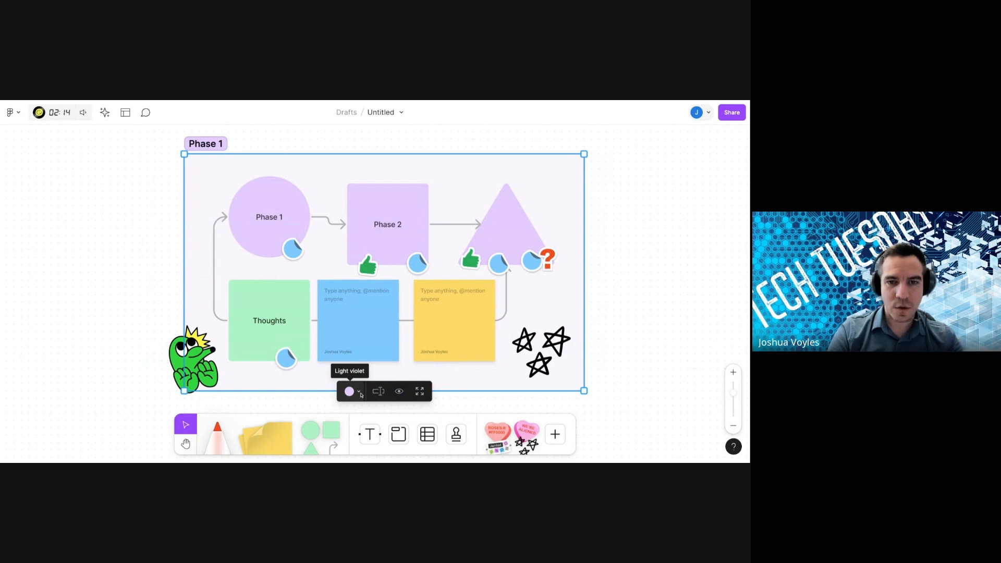
{"action": "right_click", "coordinate": [333, 385]}
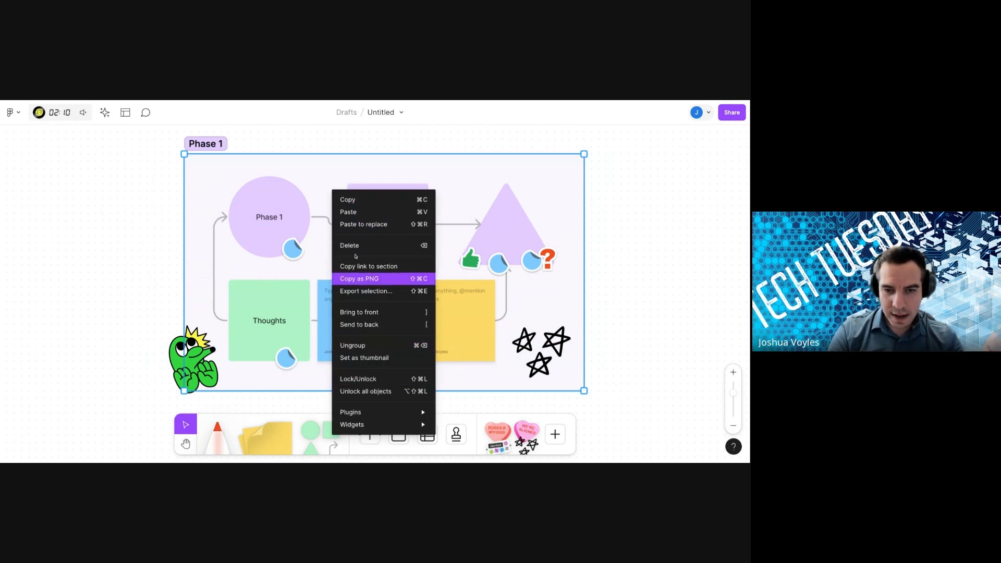
{"action": "left_click", "coordinate": [360, 380]}
{"action": "left_click", "coordinate": [441, 287]}
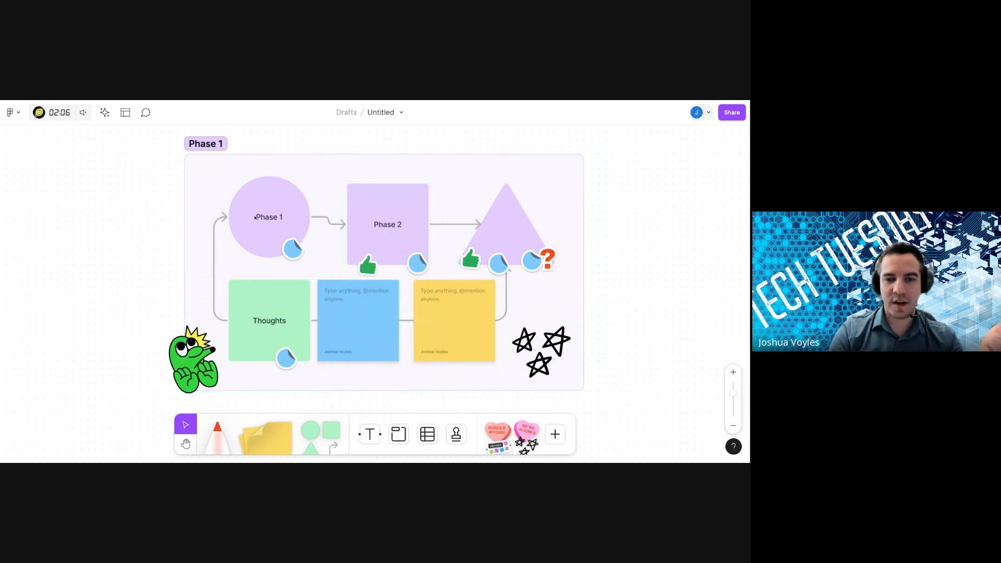
- Unlock the Phase 1 section and clear the selection
{"action": "right_click", "coordinate": [373, 390]}
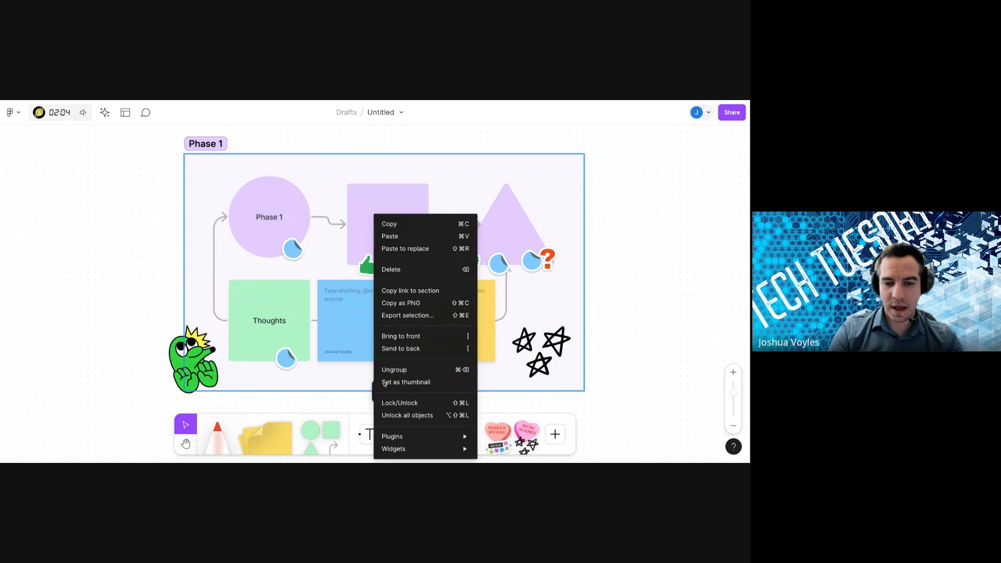
{"action": "left_click", "coordinate": [401, 405]}
{"action": "left_click", "coordinate": [651, 293]}
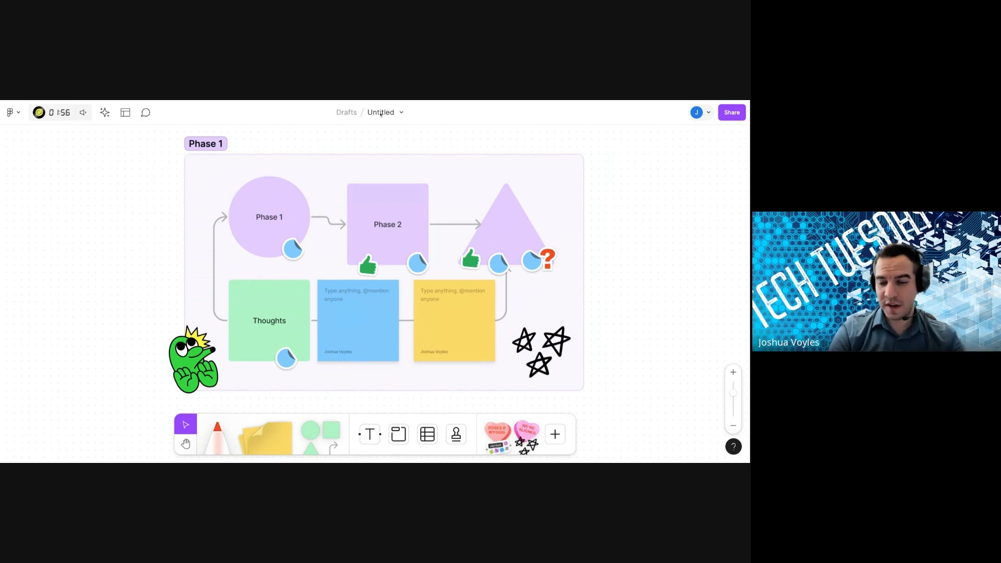
- Review the board's sharing settings, including the permission choices for anyone with the link, and close them without making changes
{"action": "left_click", "coordinate": [733, 114]}
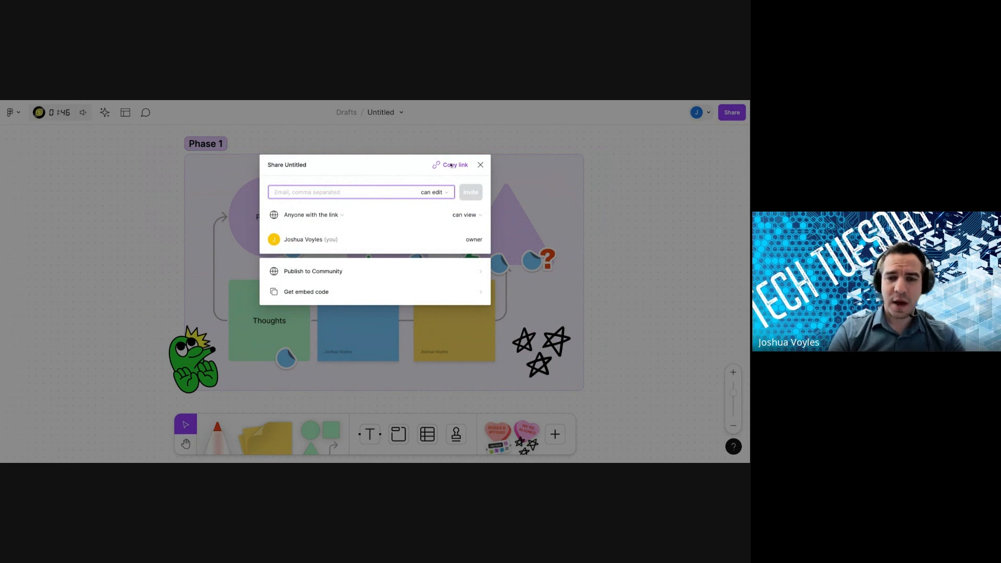
{"action": "left_click", "coordinate": [462, 218]}
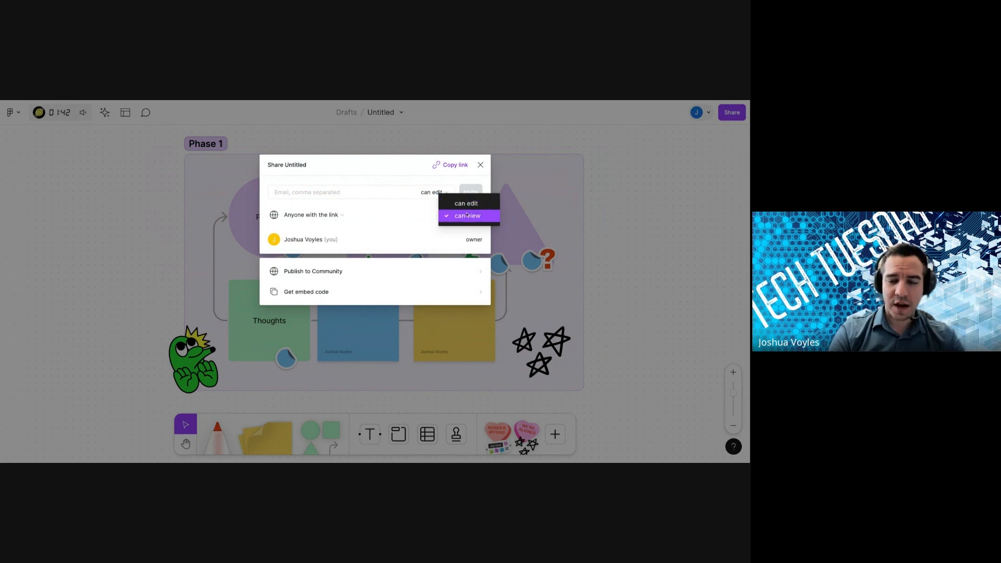
{"action": "left_click", "coordinate": [388, 218]}
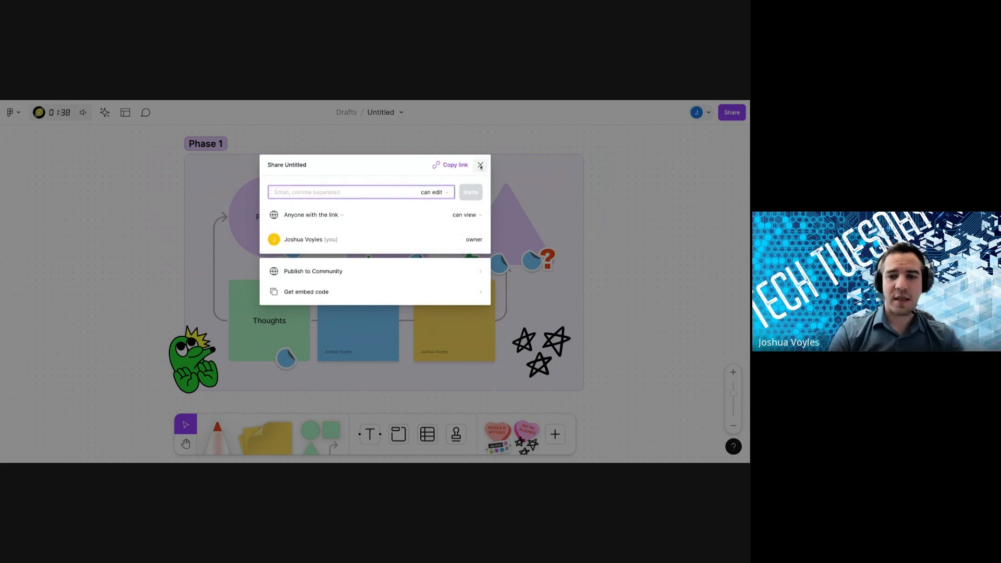
{"action": "left_click", "coordinate": [480, 165]}
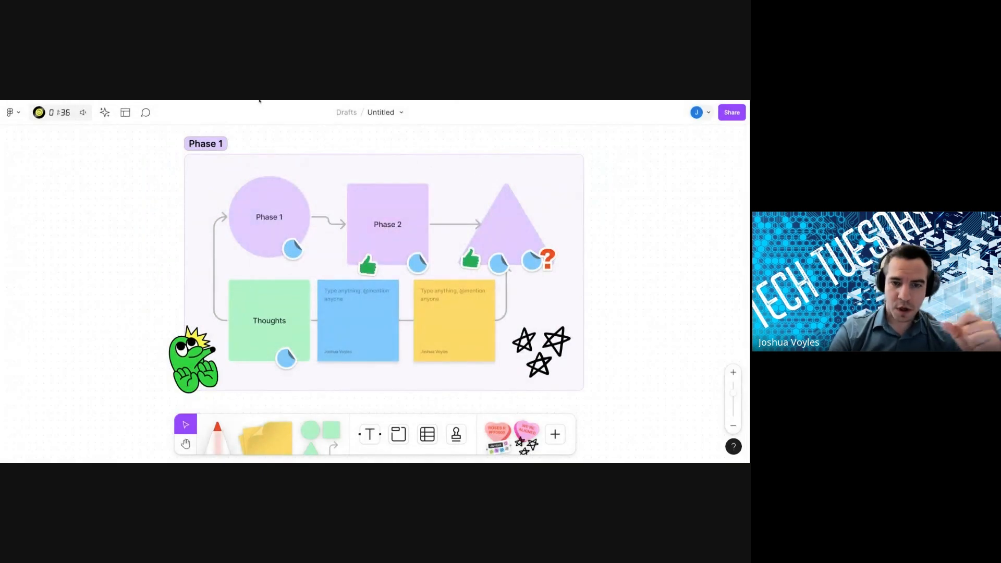